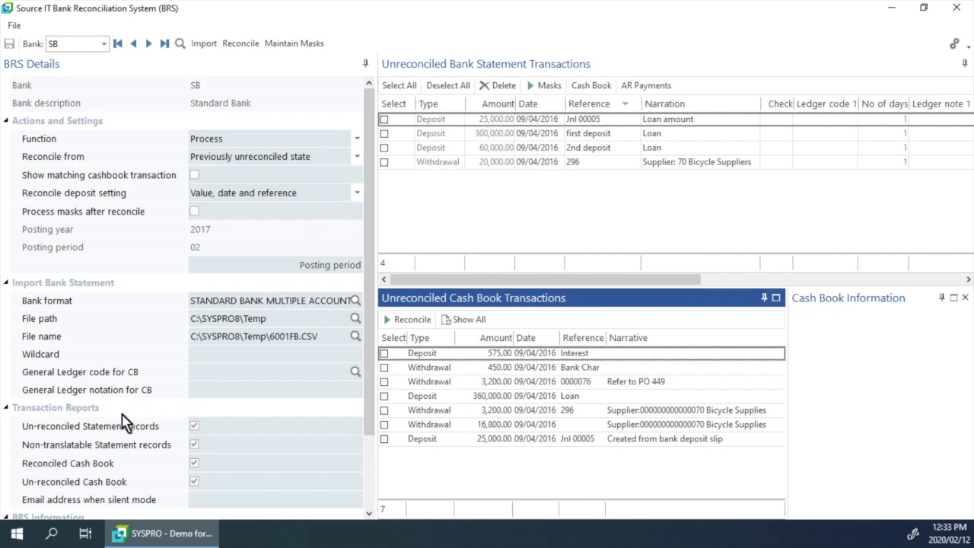
Step: Select the 25,000.00 Jnl 00005 deposit among the bank statement transactions together with the matching 25,000.00 cash book deposit
{"action": "left_click", "coordinate": [77, 411]}
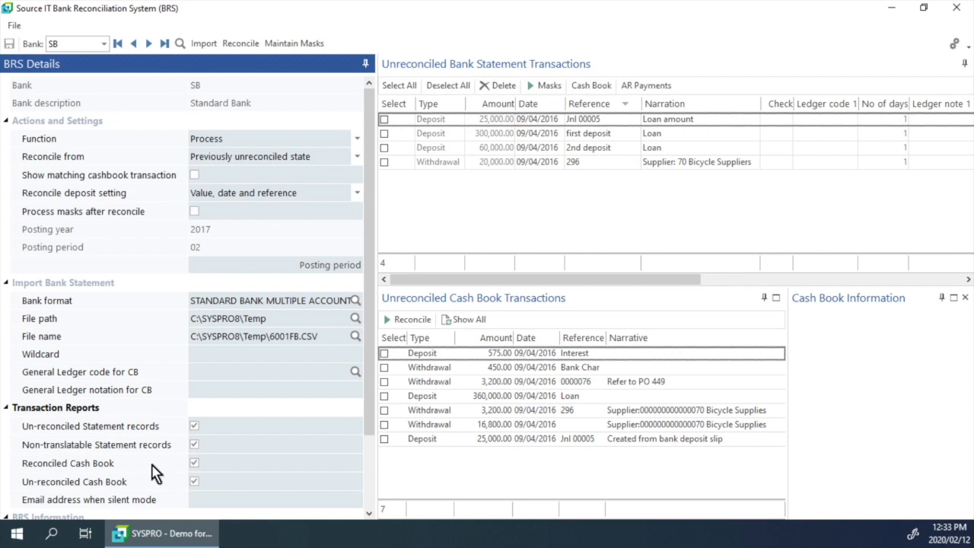
{"action": "left_click", "coordinate": [384, 121]}
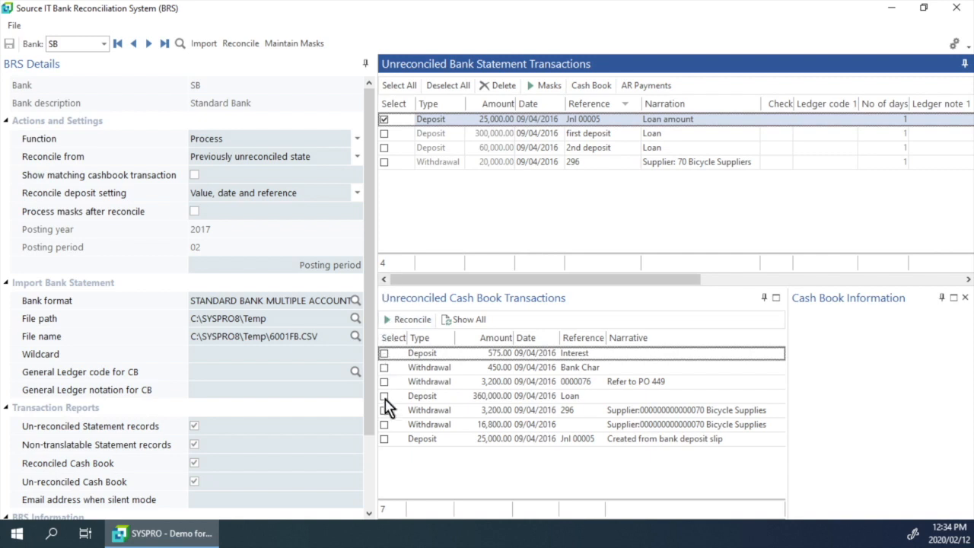
{"action": "left_click", "coordinate": [383, 440]}
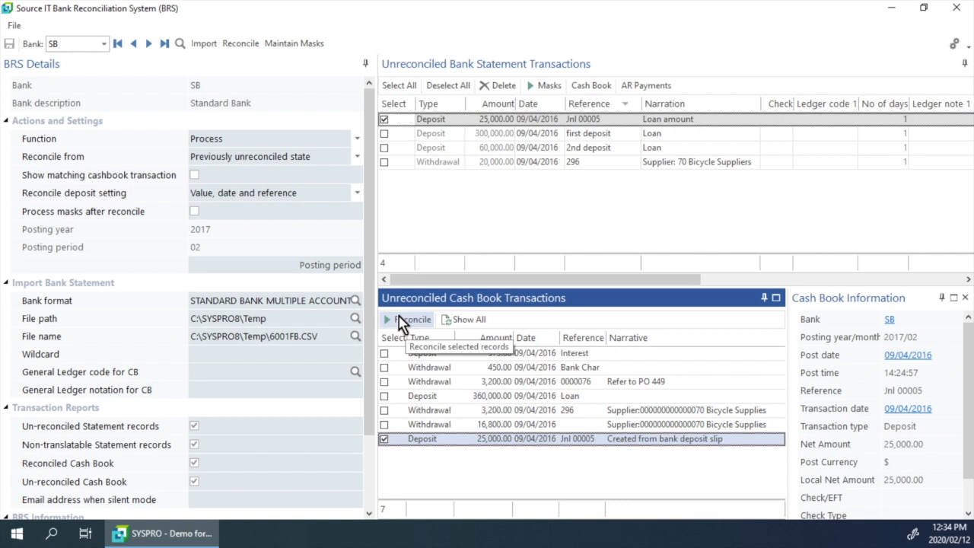
Step: Select the 300,000.00 and 60,000.00 loan deposits on the statement together with the 360,000.00 Loan deposit in the cash book
{"action": "left_click", "coordinate": [384, 133]}
{"action": "left_click", "coordinate": [385, 147]}
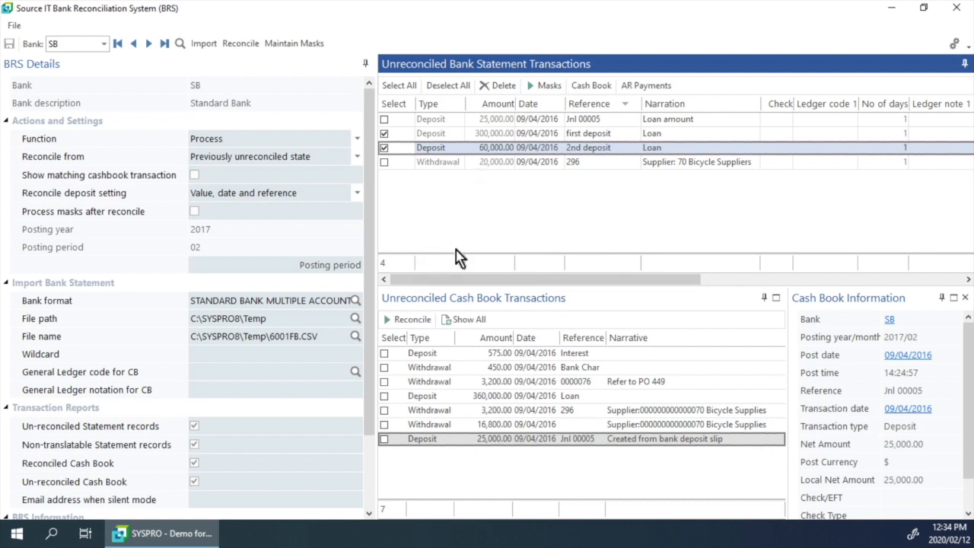
{"action": "left_click", "coordinate": [385, 397]}
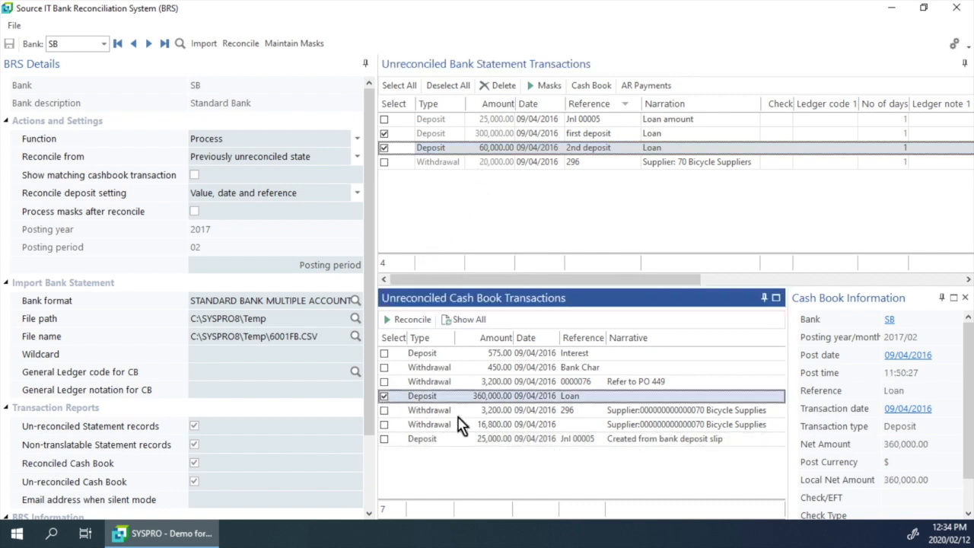
Step: Select the 16,800.00 and 3,200.00 Bicycle Supplies cash book withdrawals together with the 20,000.00 statement withdrawal with reference 296
{"action": "left_click", "coordinate": [386, 424]}
{"action": "left_click", "coordinate": [385, 410]}
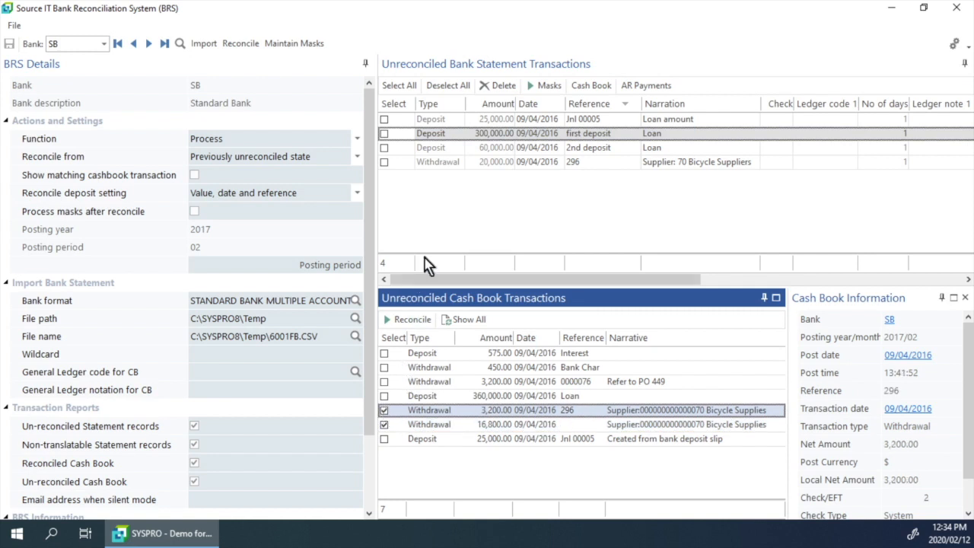
{"action": "left_click", "coordinate": [385, 164]}
{"action": "left_click", "coordinate": [384, 163]}
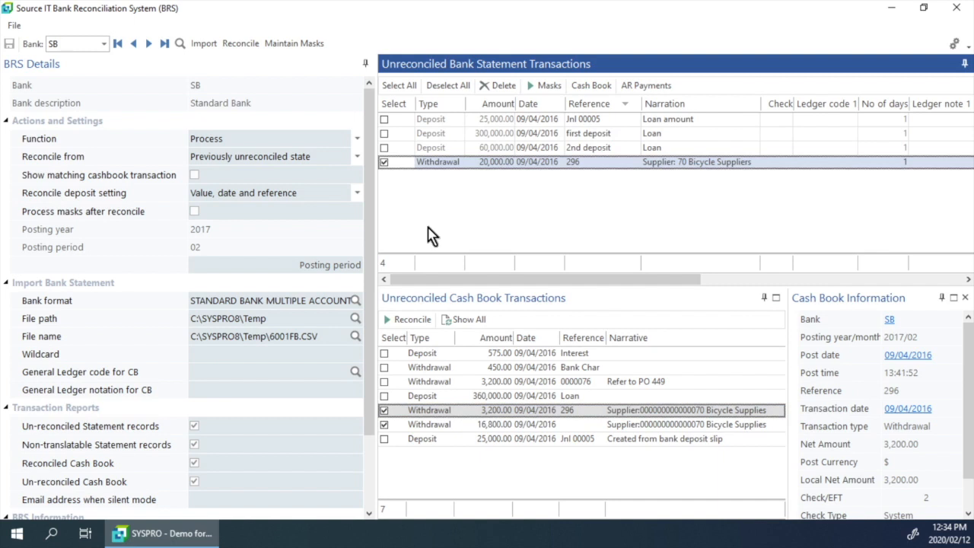
Step: Deselect the 20,000.00 statement withdrawal and both Bicycle Supplies cash book withdrawals
{"action": "left_click", "coordinate": [385, 163]}
{"action": "left_click", "coordinate": [384, 410]}
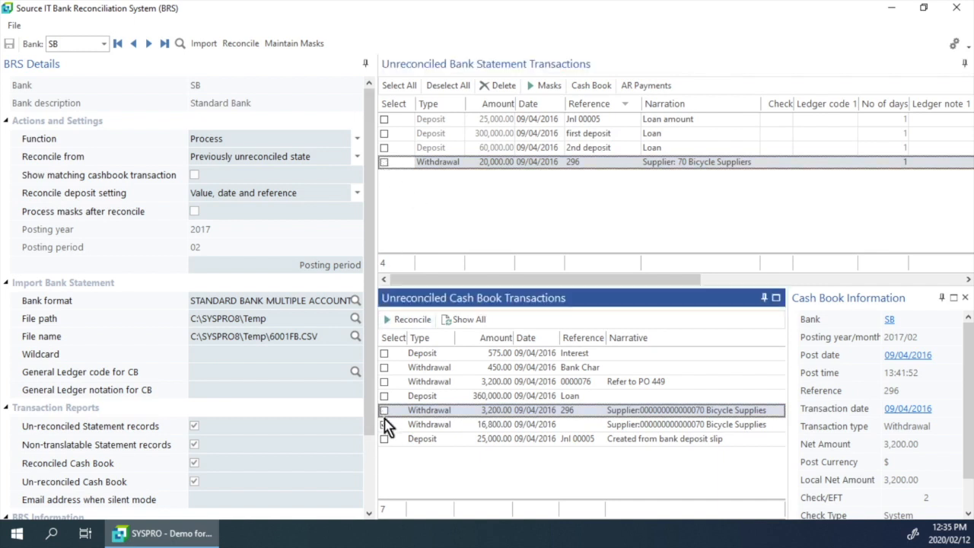
{"action": "left_click", "coordinate": [384, 425]}
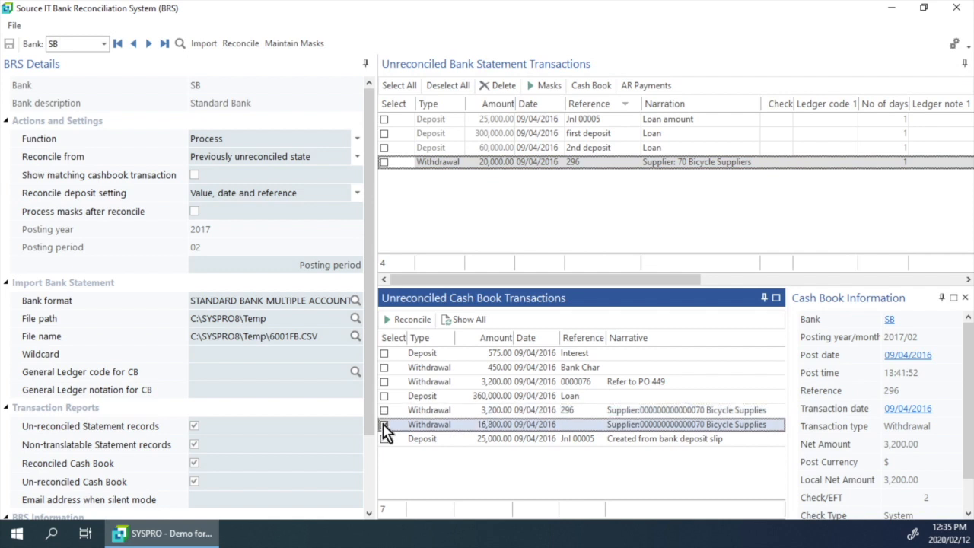
Step: Open an A/R payment for the 25,000.00 Jnl 00005 statement deposit and view the unpaid invoices of customer Bayside Bikes
{"action": "left_click", "coordinate": [385, 147]}
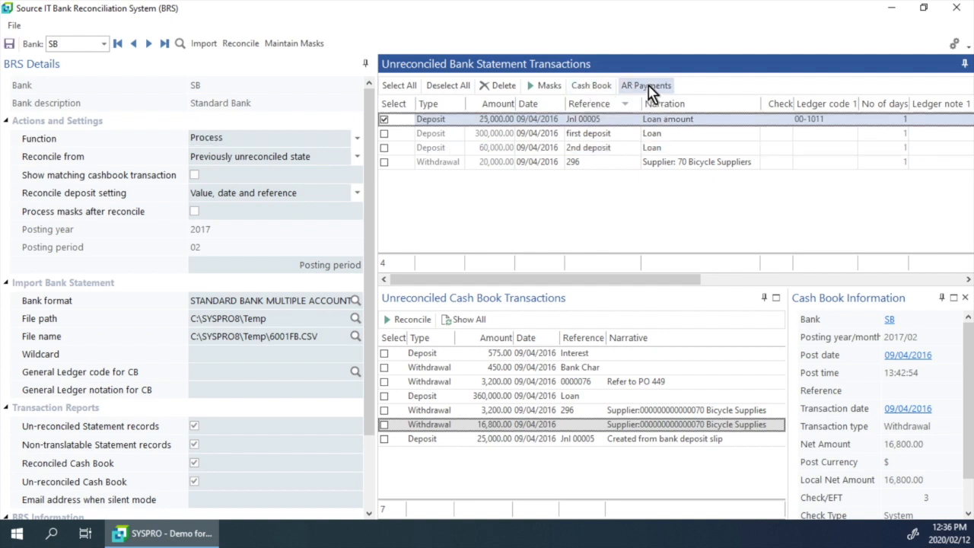
{"action": "left_click", "coordinate": [651, 91]}
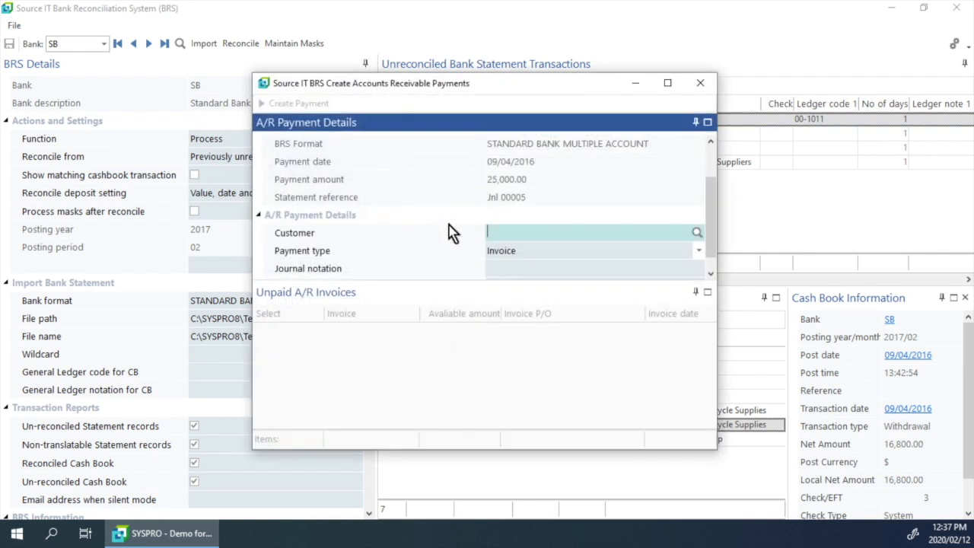
{"action": "left_click", "coordinate": [697, 233]}
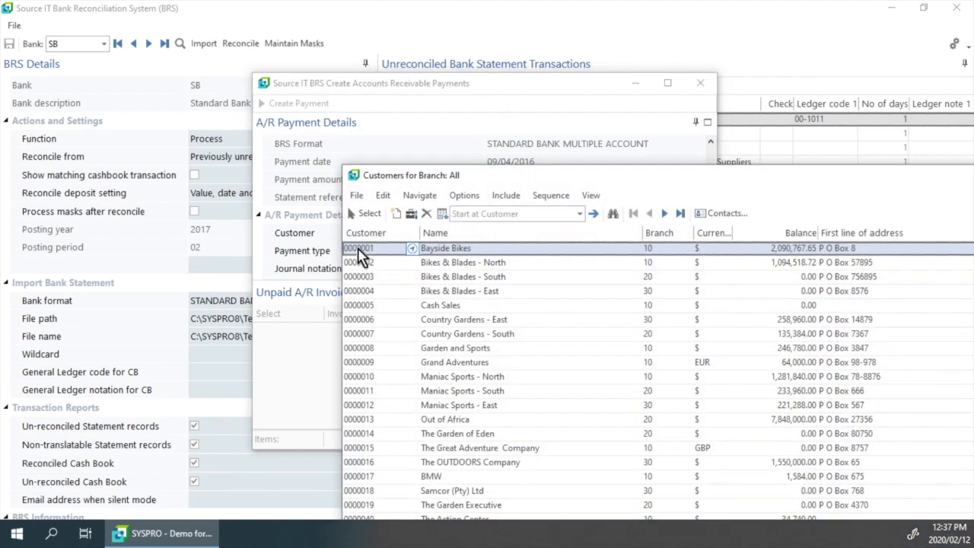
{"action": "double_click", "coordinate": [359, 255]}
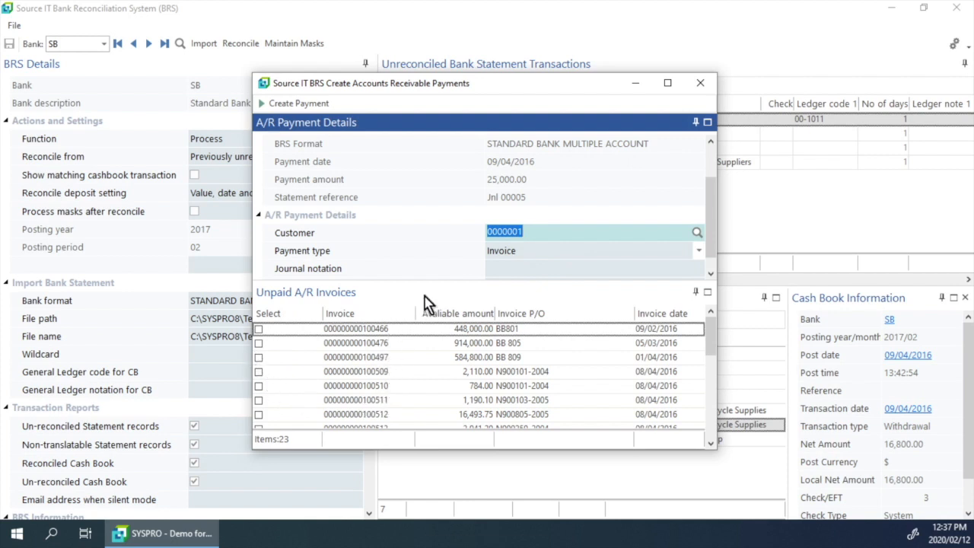
{"action": "left_click", "coordinate": [702, 85]}
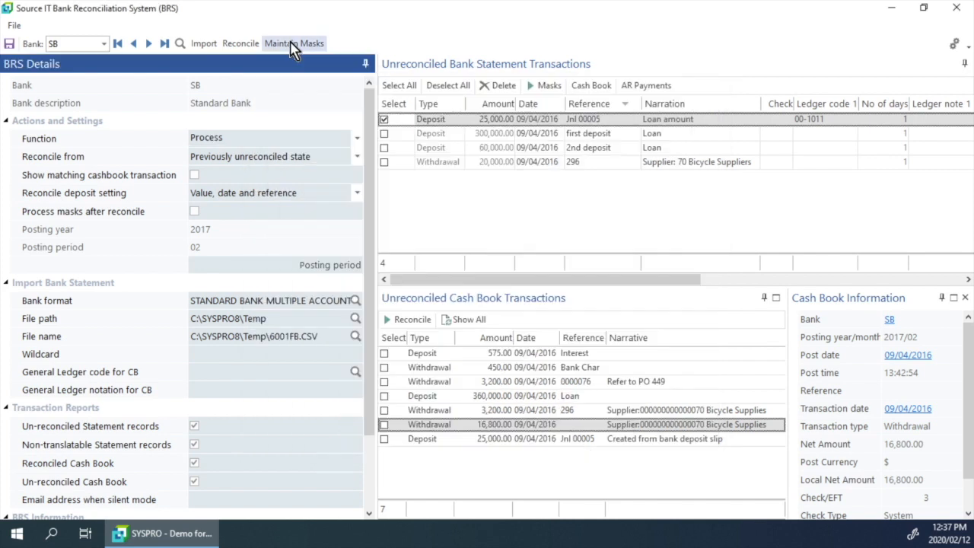
Step: Examine the maintenance details of the FB mask that creates cash book entries for bank charges
{"action": "left_click", "coordinate": [294, 44]}
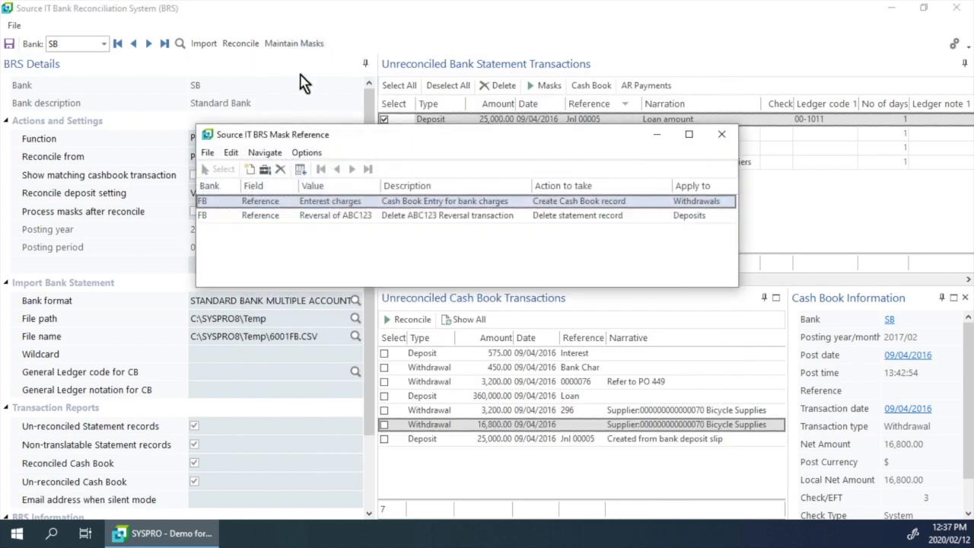
{"action": "left_click", "coordinate": [264, 170]}
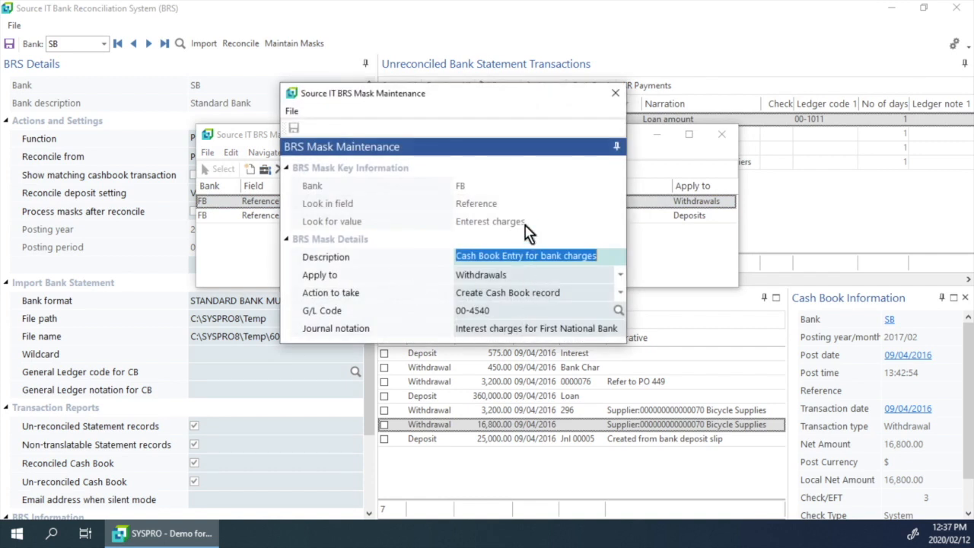
{"action": "left_click", "coordinate": [615, 94]}
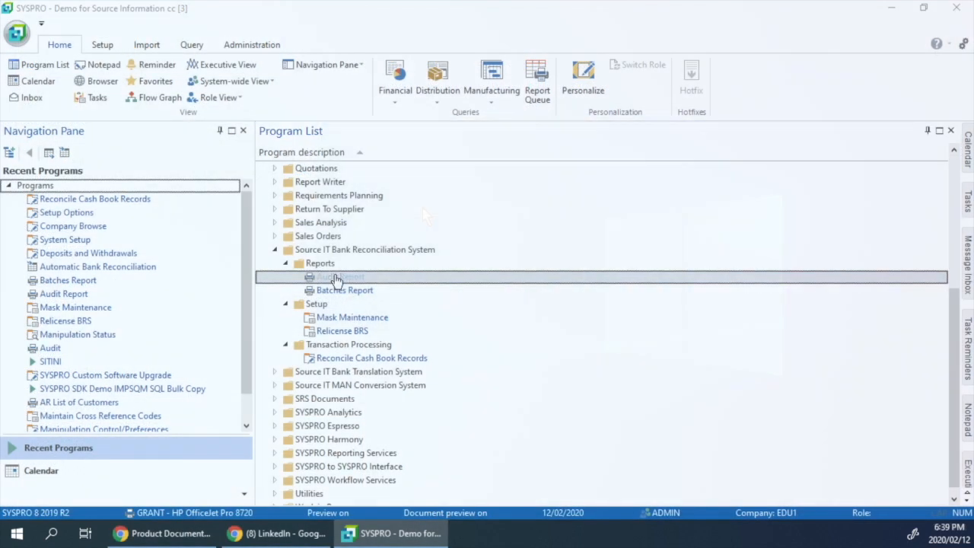
Step: Open the Audit Report of the Source IT Bank Reconciliation System and choose bank SB for it
{"action": "double_click", "coordinate": [346, 277]}
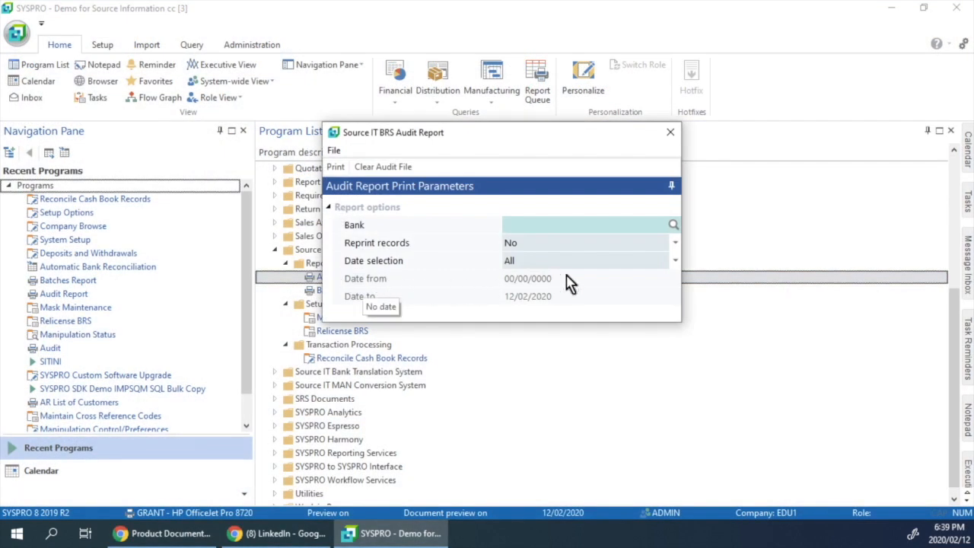
{"action": "left_click", "coordinate": [674, 226]}
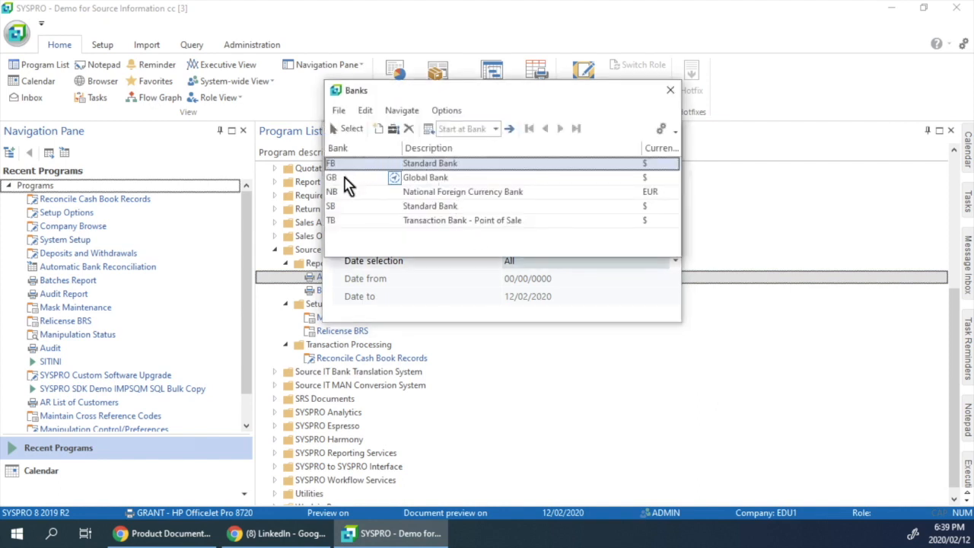
{"action": "double_click", "coordinate": [342, 207]}
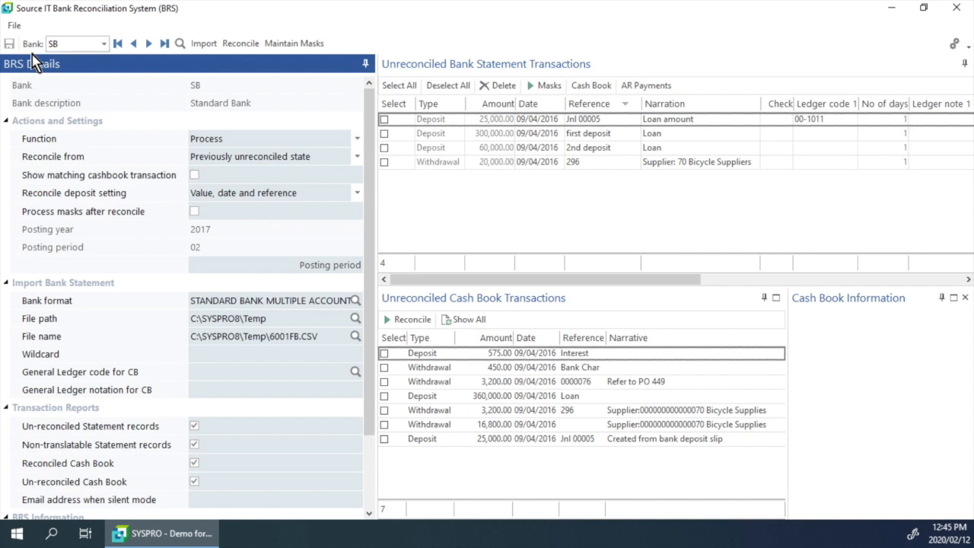
Step: Check the bank selection of the reconciliation with SB kept, and view the list of maintained masks
{"action": "left_click", "coordinate": [106, 44]}
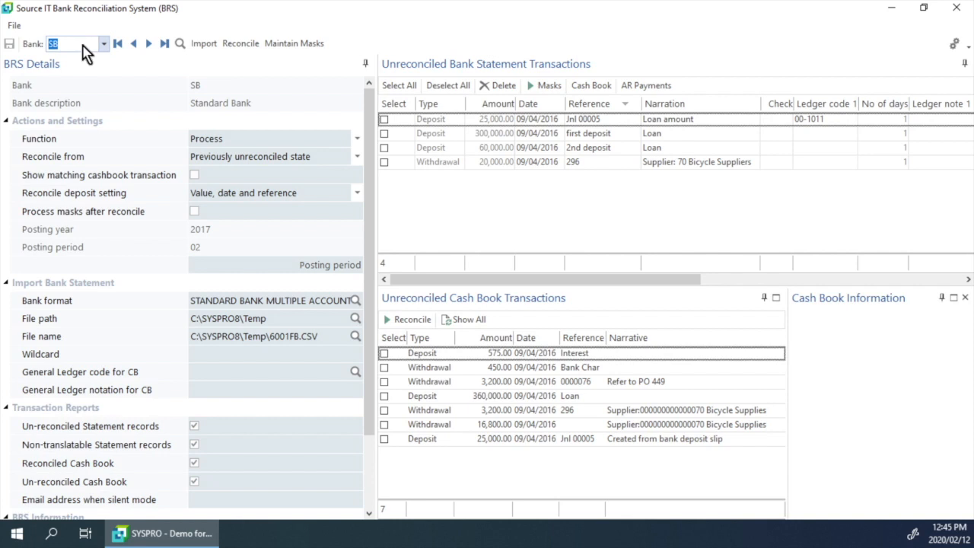
{"action": "key", "text": "Tab"}
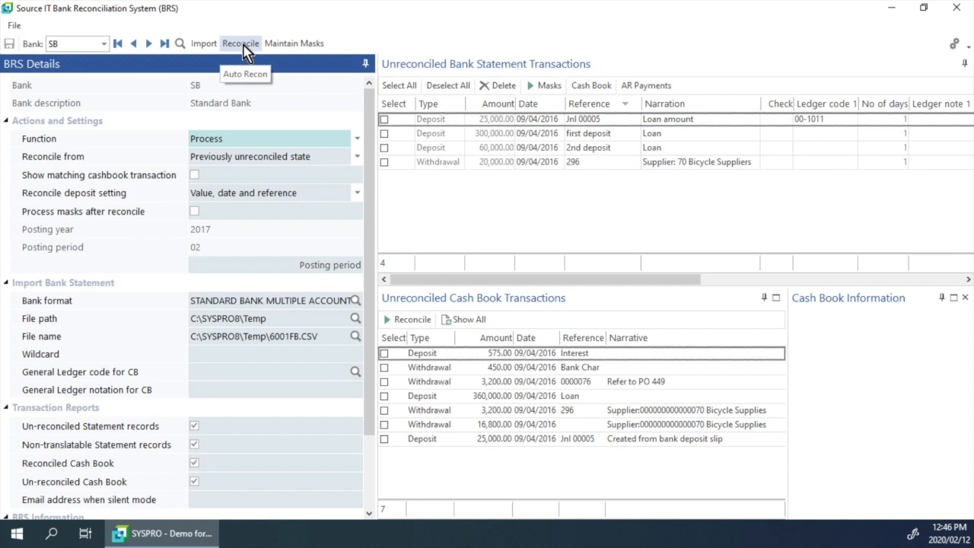
{"action": "left_click", "coordinate": [302, 48]}
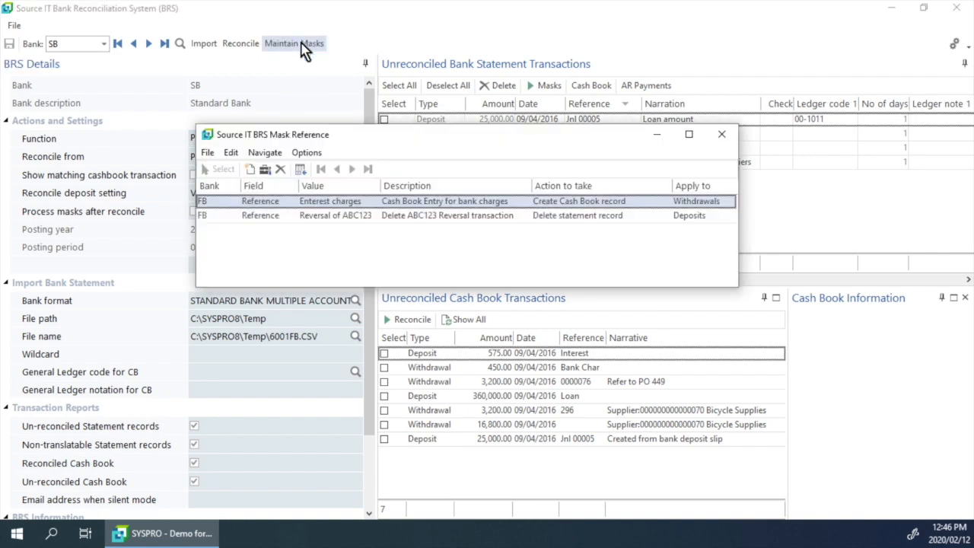
{"action": "left_click", "coordinate": [724, 142]}
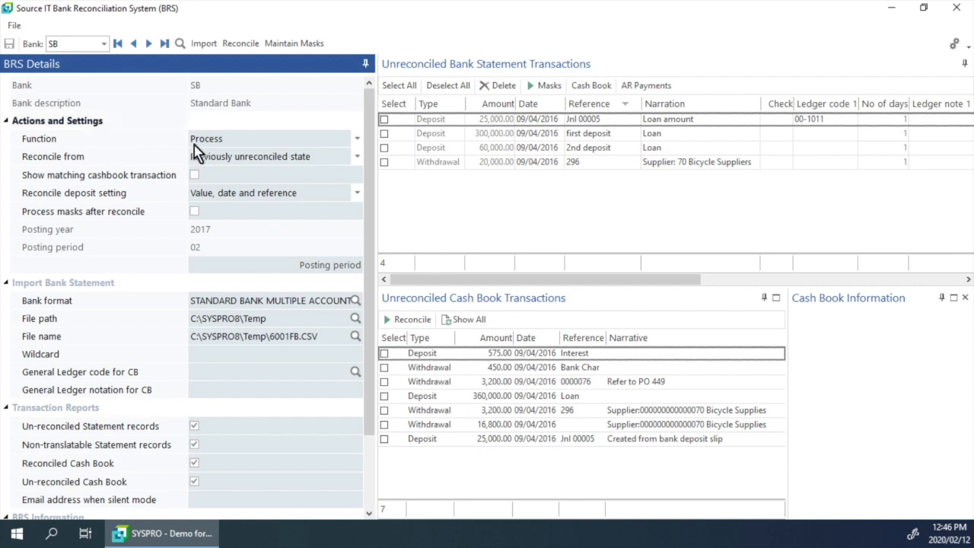
Step: Examine the available options for the Function and Reconcile from settings
{"action": "left_click", "coordinate": [358, 138]}
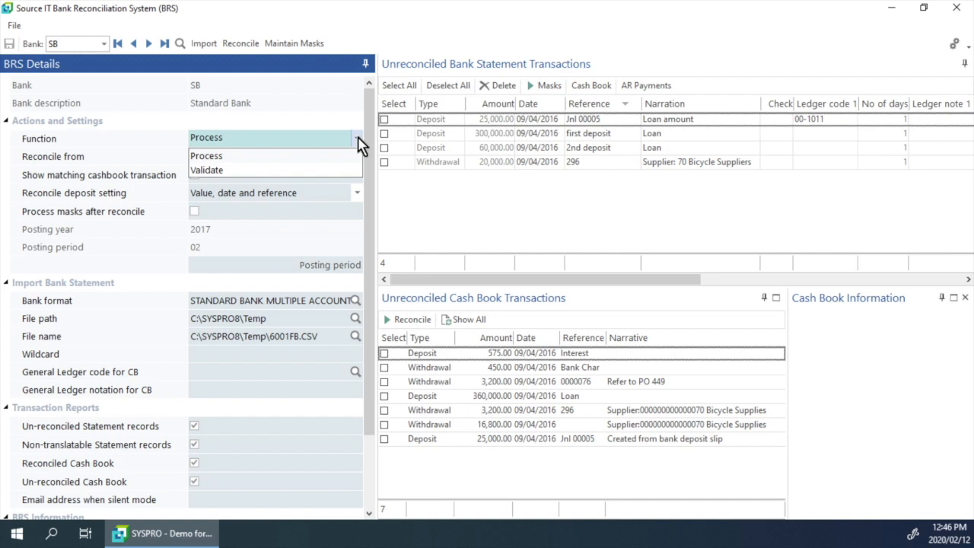
{"action": "left_click", "coordinate": [360, 148]}
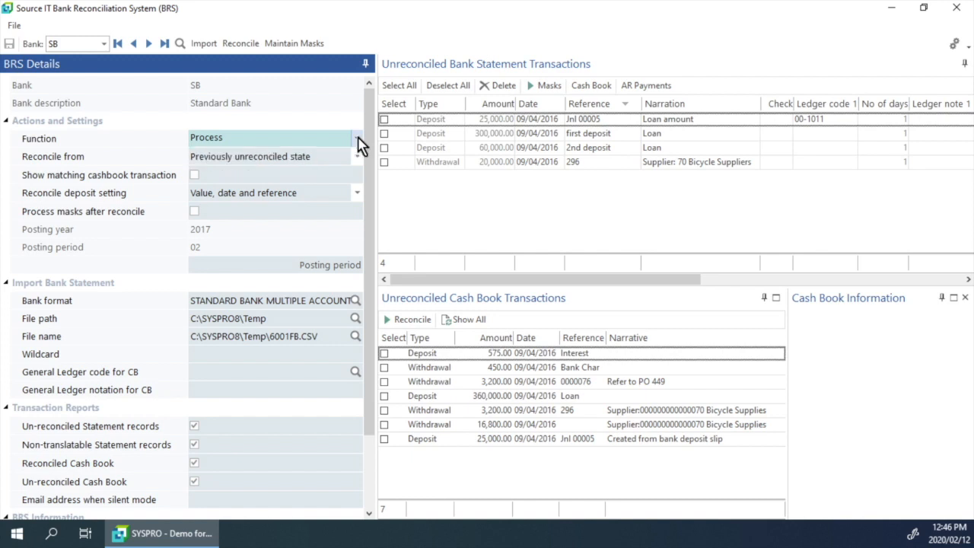
{"action": "left_click", "coordinate": [358, 156]}
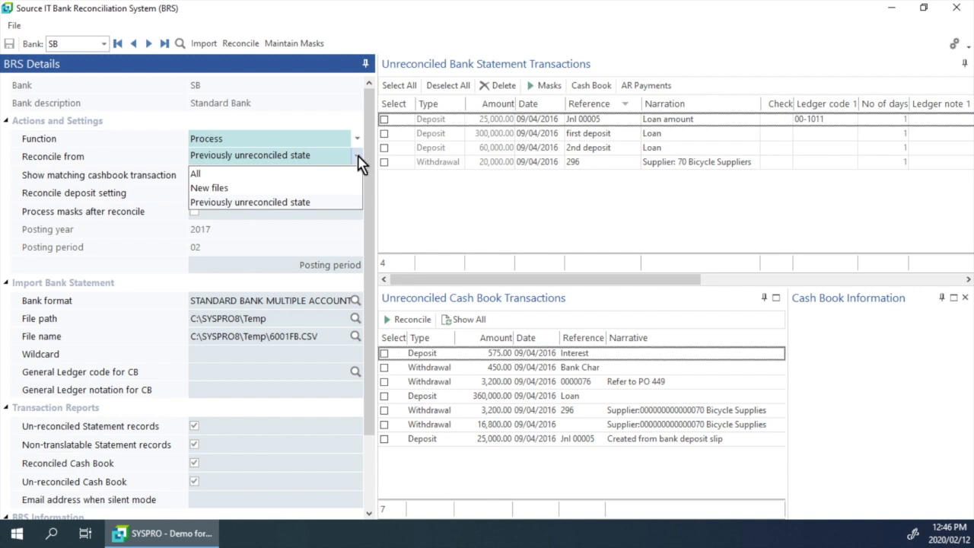
{"action": "left_click", "coordinate": [358, 158]}
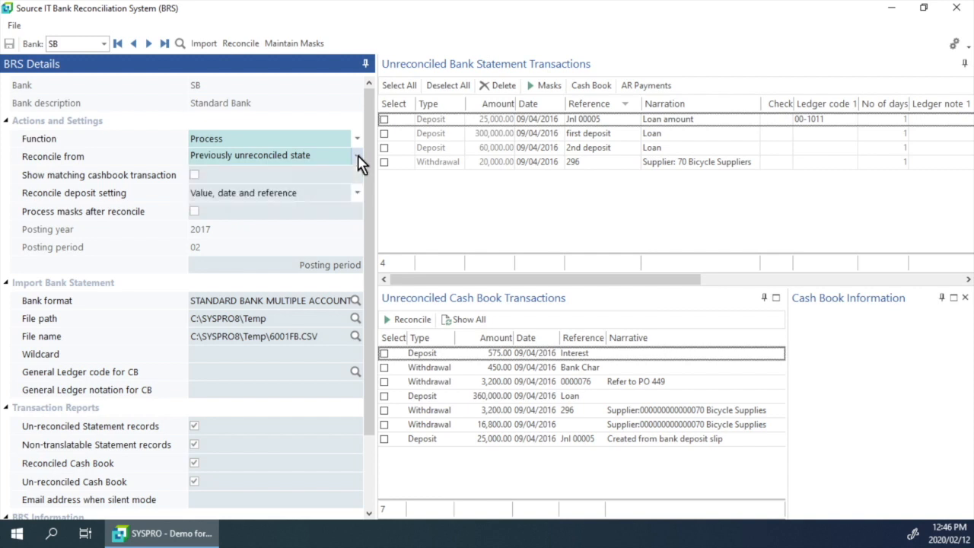
Step: Examine the matching cashbook transaction, Reconcile deposit setting and Process masks after reconcile options
{"action": "left_click", "coordinate": [195, 180]}
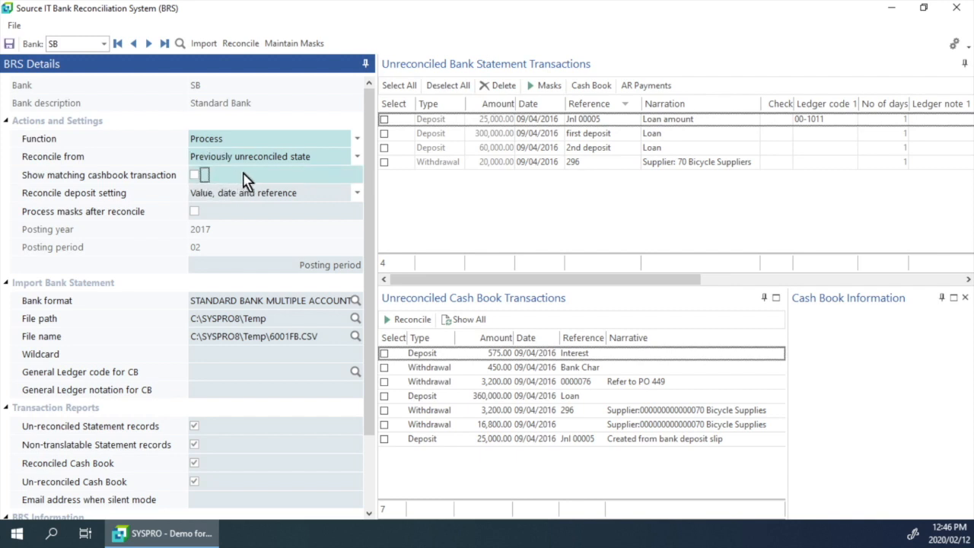
{"action": "left_click", "coordinate": [356, 192]}
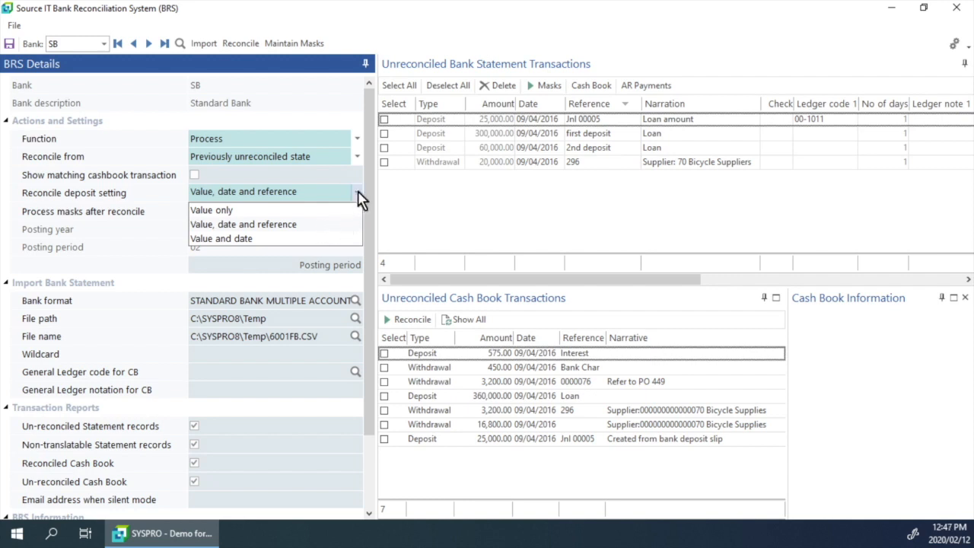
{"action": "left_click", "coordinate": [358, 195]}
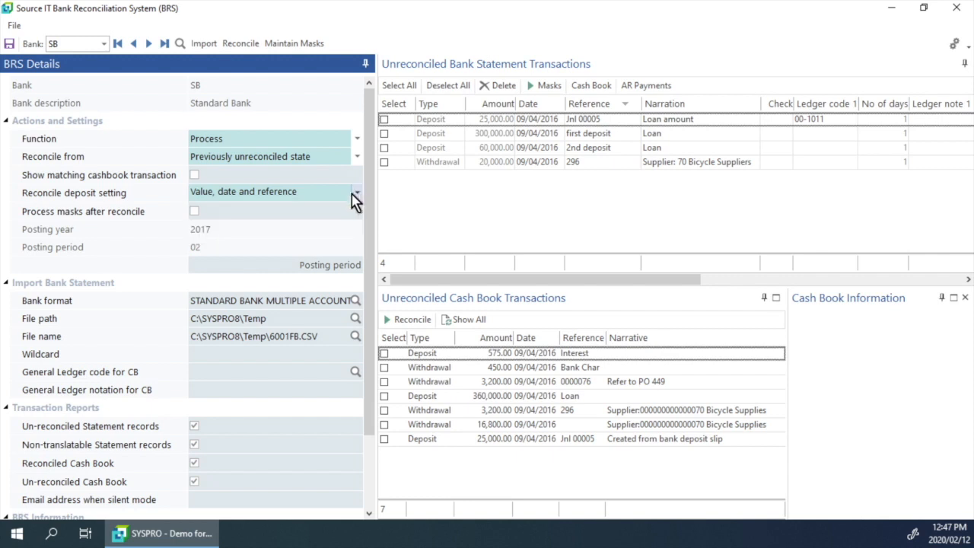
{"action": "left_click", "coordinate": [200, 213]}
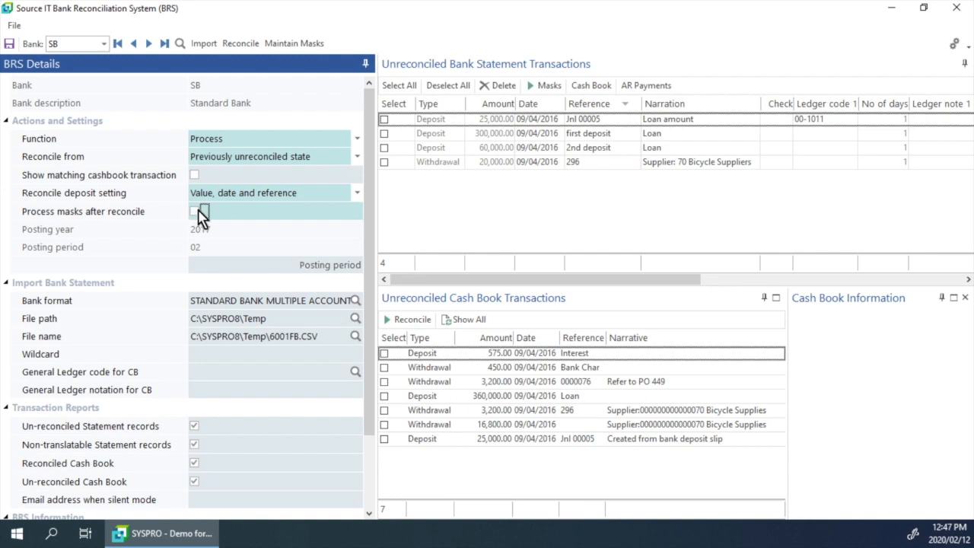
Step: View the previous year's months in the posting period selection and leave it without choosing one
{"action": "left_click", "coordinate": [343, 227]}
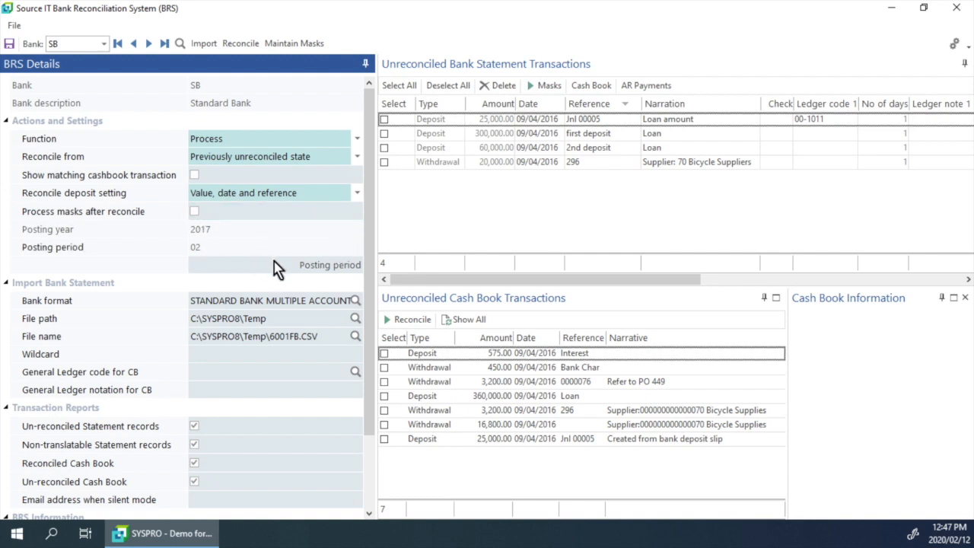
{"action": "left_click", "coordinate": [330, 266]}
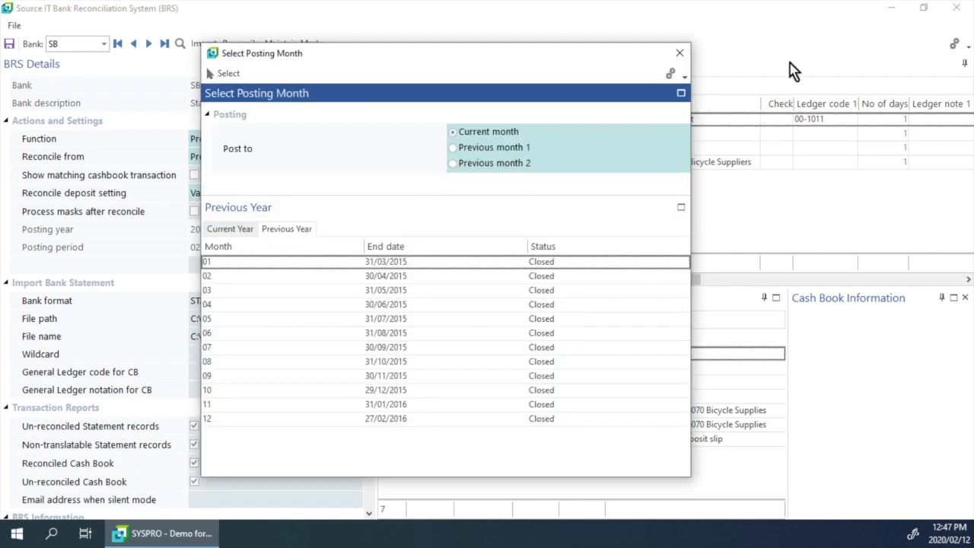
{"action": "left_click", "coordinate": [680, 55]}
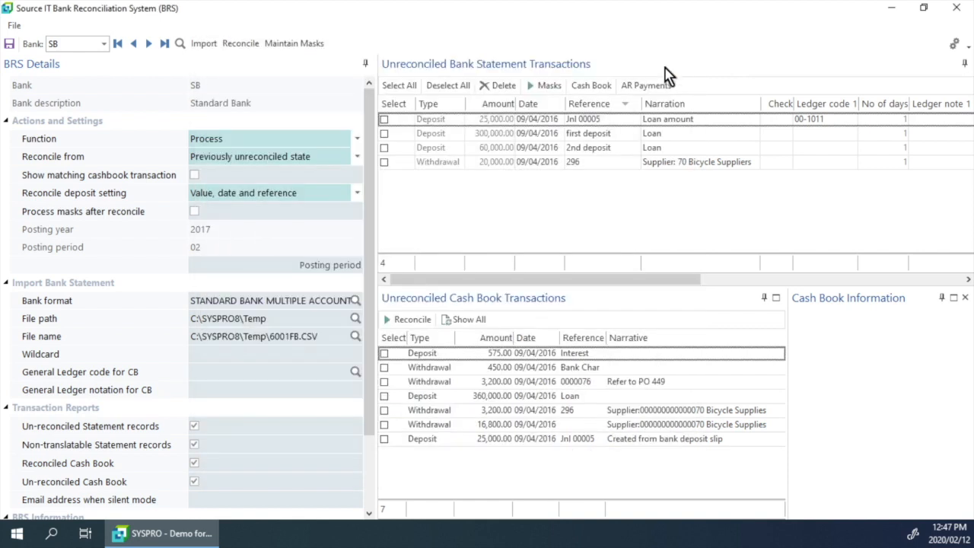
Step: View the available bank formats for the bank statement import and leave the list without choosing one
{"action": "left_click", "coordinate": [83, 284]}
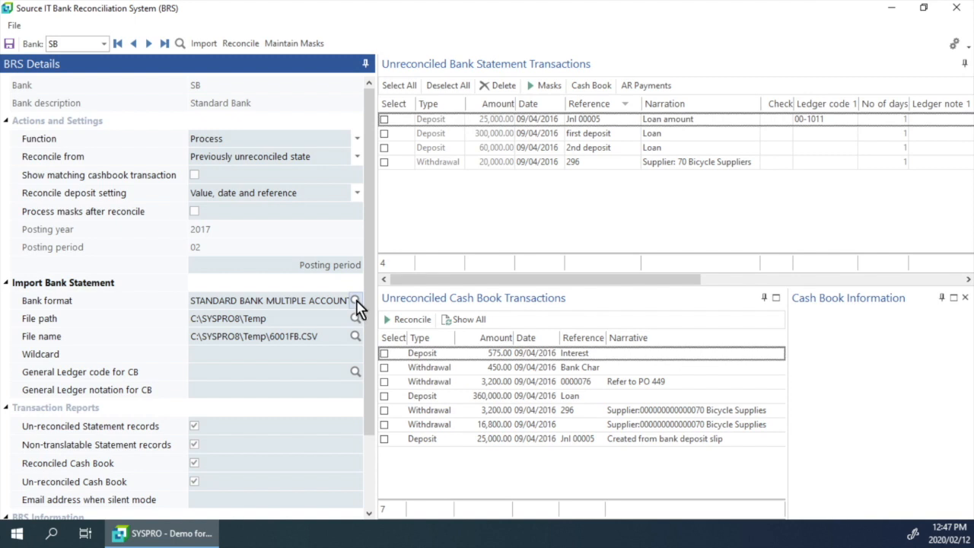
{"action": "left_click", "coordinate": [356, 300]}
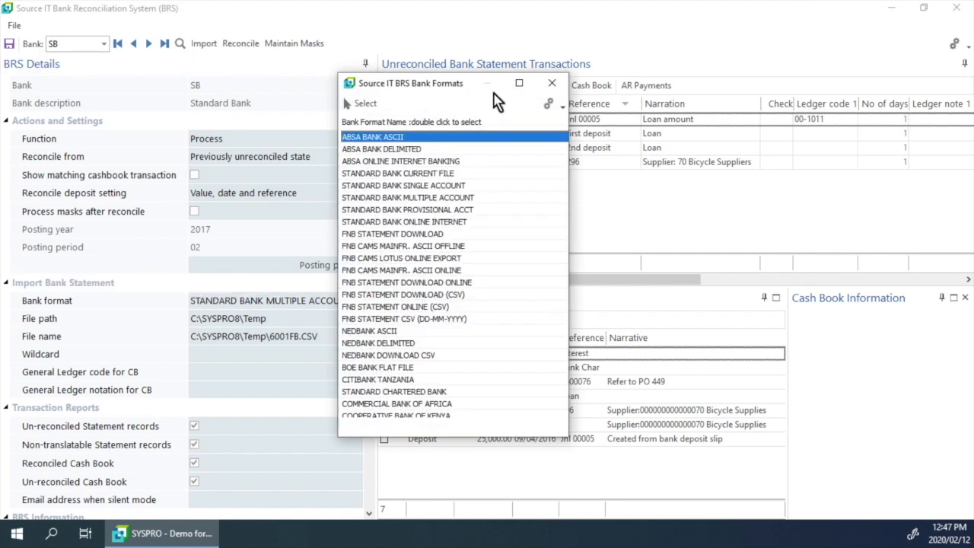
{"action": "left_click", "coordinate": [554, 84]}
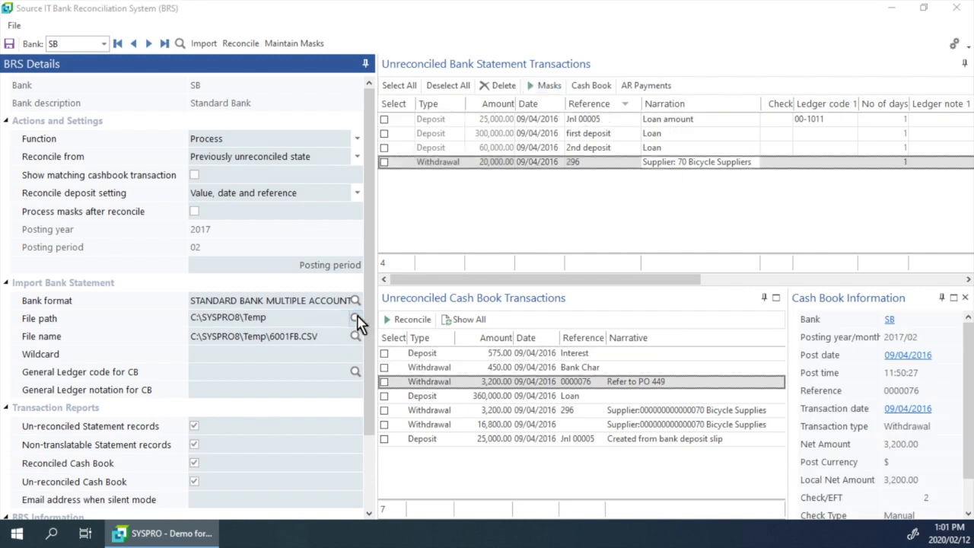
Step: Confirm C:\SYSPRO8\Temp as the statement file path and check the file 6001FB.CSV in the file selection without opening it
{"action": "left_click", "coordinate": [356, 319]}
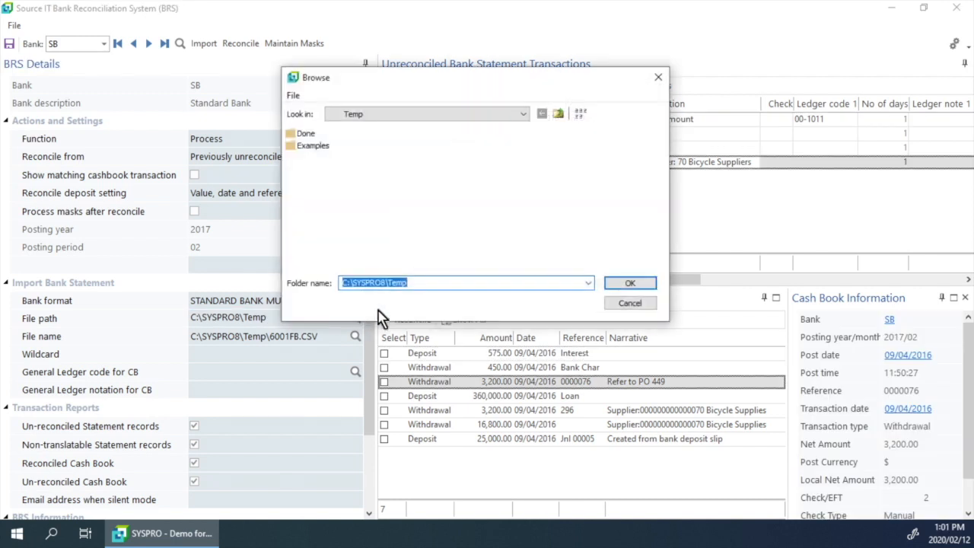
{"action": "left_click", "coordinate": [629, 283]}
{"action": "left_click", "coordinate": [356, 340]}
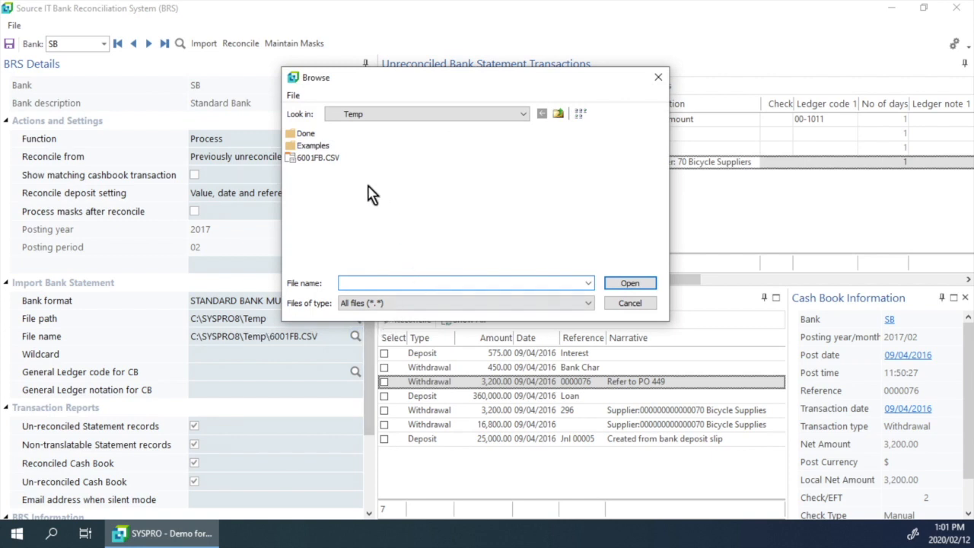
{"action": "left_click", "coordinate": [318, 157]}
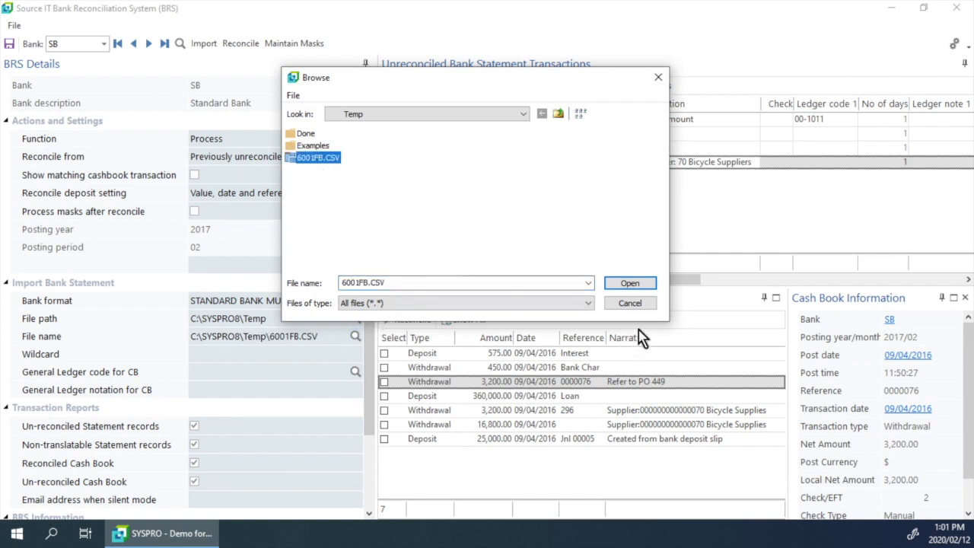
{"action": "left_click", "coordinate": [630, 304]}
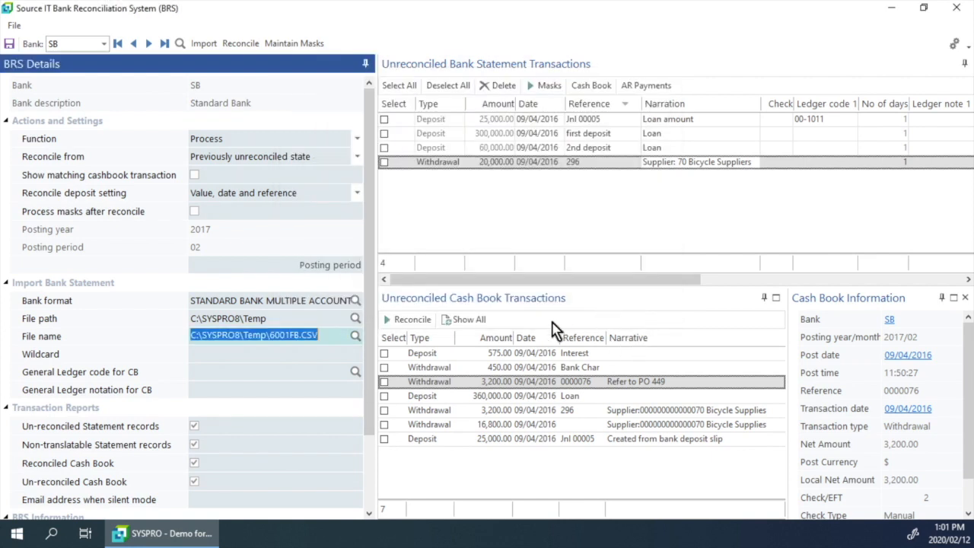
Step: Examine the Wildcard, General Ledger code and General Ledger notation settings of the import, leaving the ledger code list without choosing a code
{"action": "left_click", "coordinate": [215, 355]}
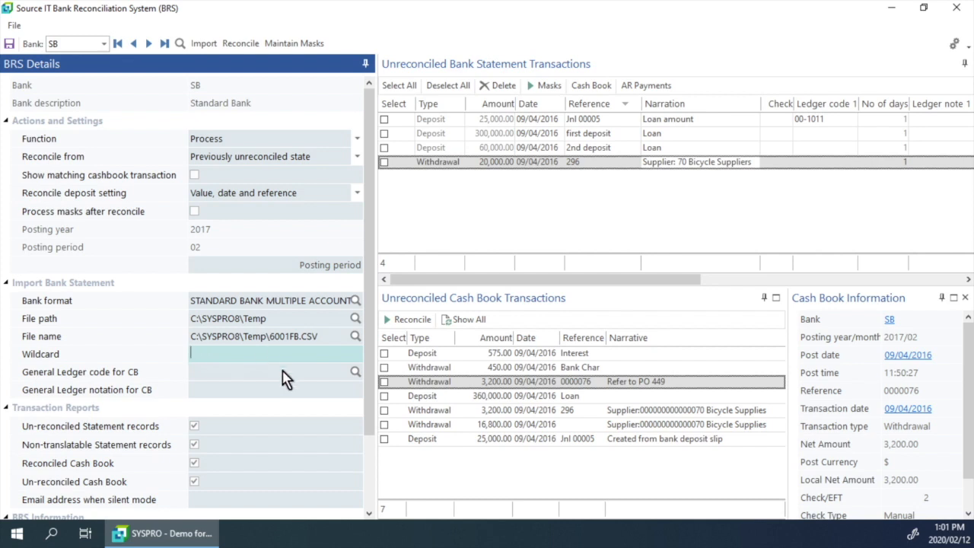
{"action": "left_click", "coordinate": [223, 371]}
{"action": "left_click", "coordinate": [357, 373]}
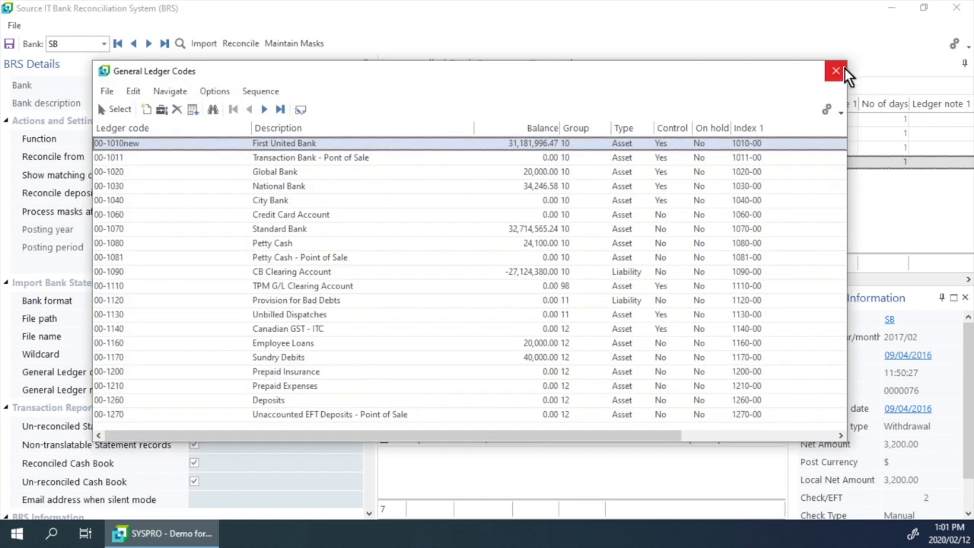
{"action": "left_click", "coordinate": [836, 70]}
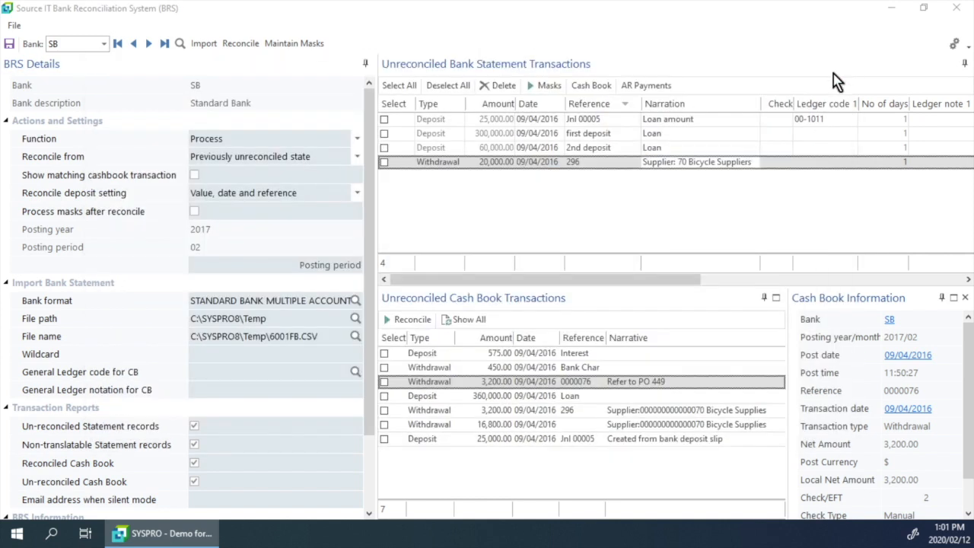
{"action": "left_click", "coordinate": [215, 392]}
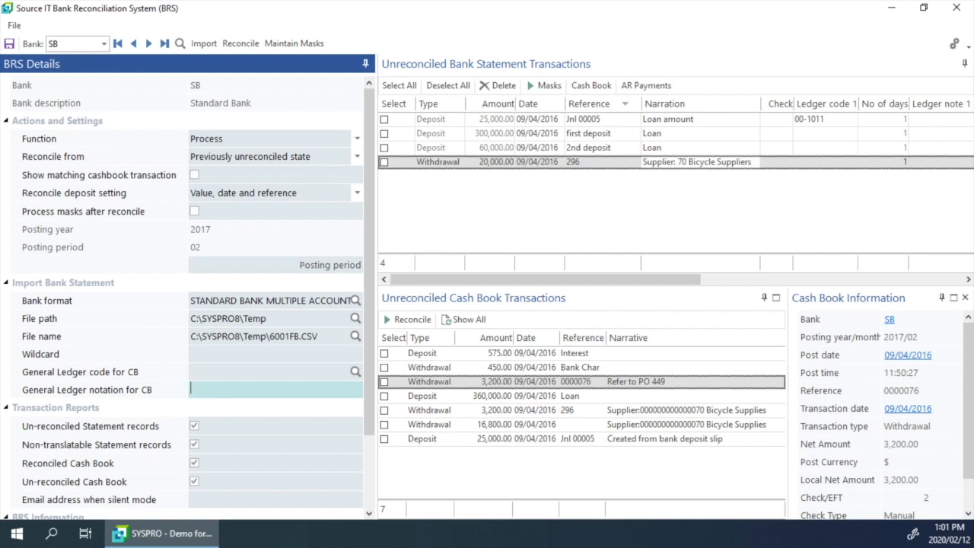
Step: Clear and re-enable the un-reconciled statement, non-translatable statement, reconciled cash book and un-reconciled cash book report options
{"action": "scroll", "coordinate": [370, 424], "scroll_direction": "down", "scroll_amount": 4}
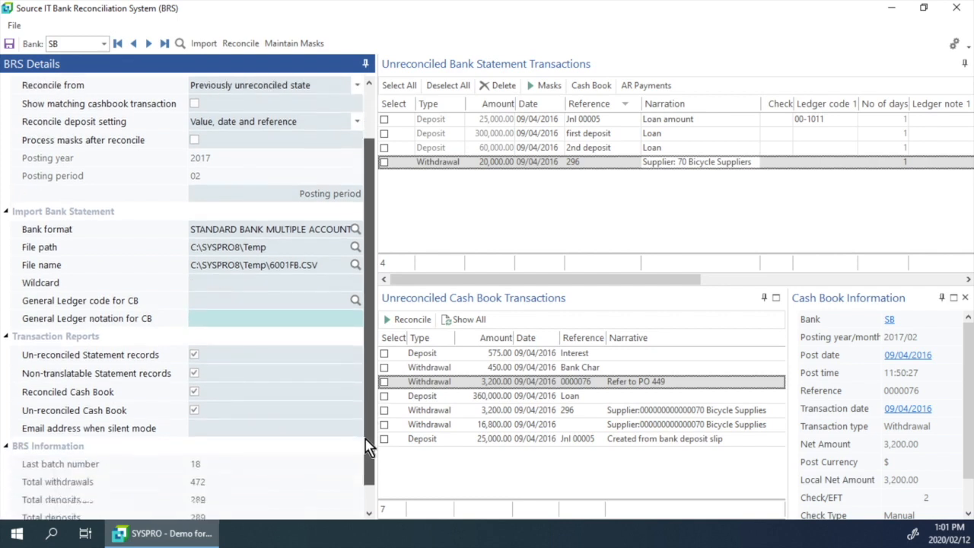
{"action": "left_click", "coordinate": [194, 337]}
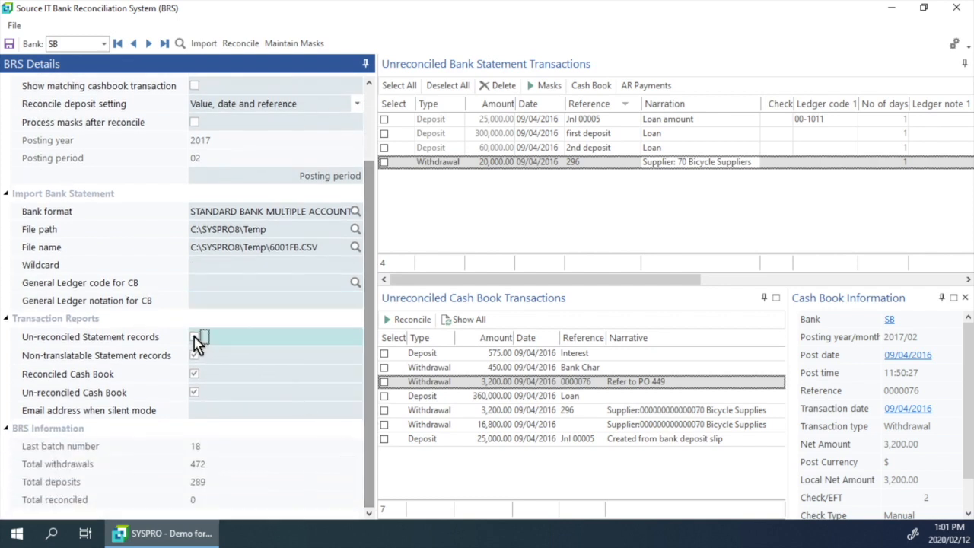
{"action": "left_click", "coordinate": [194, 358]}
{"action": "left_click", "coordinate": [195, 374]}
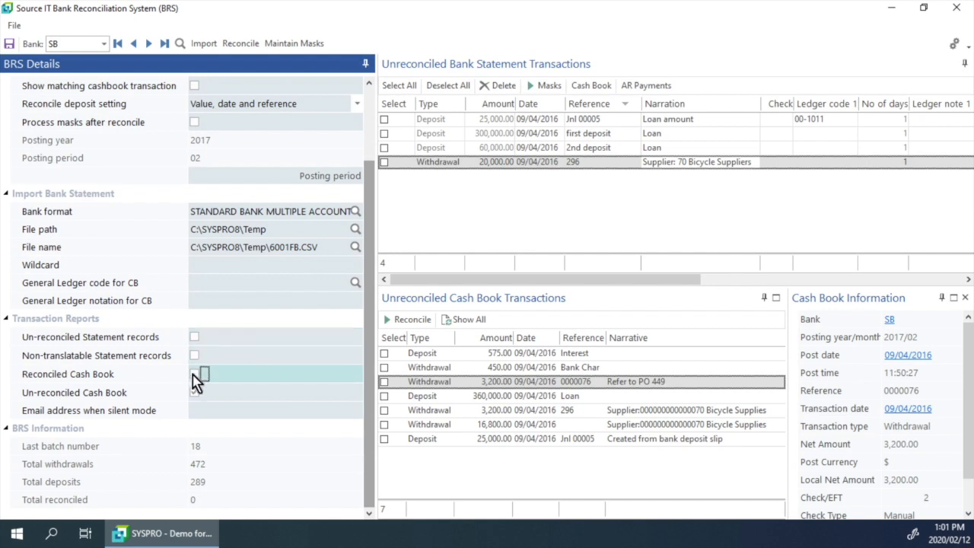
{"action": "left_click", "coordinate": [195, 394]}
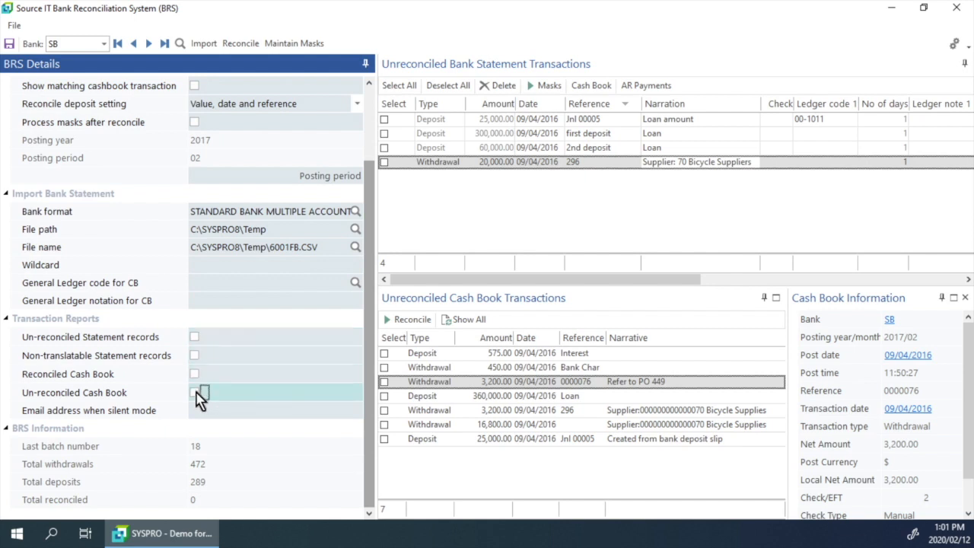
{"action": "left_click", "coordinate": [200, 337]}
{"action": "left_click", "coordinate": [199, 357]}
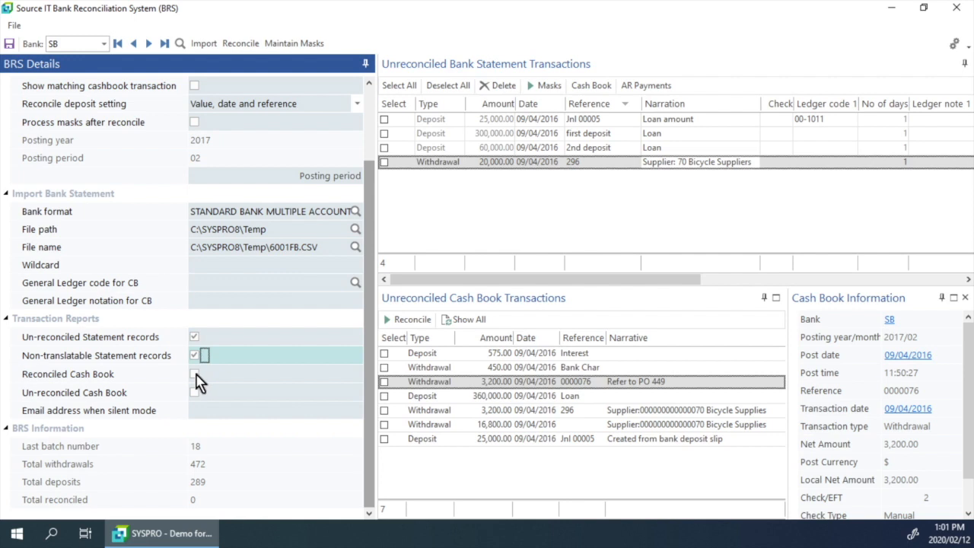
{"action": "left_click", "coordinate": [197, 374]}
{"action": "left_click", "coordinate": [196, 395]}
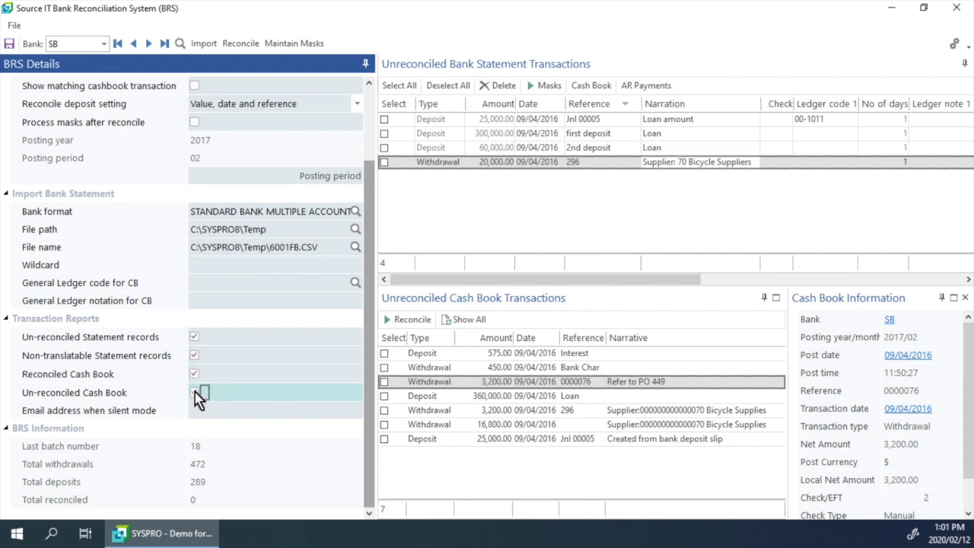
Step: Examine the silent mode email setting and the BRS information on last batch number, total withdrawals, total deposits and total reconciled
{"action": "left_click", "coordinate": [204, 413]}
{"action": "left_click", "coordinate": [65, 430]}
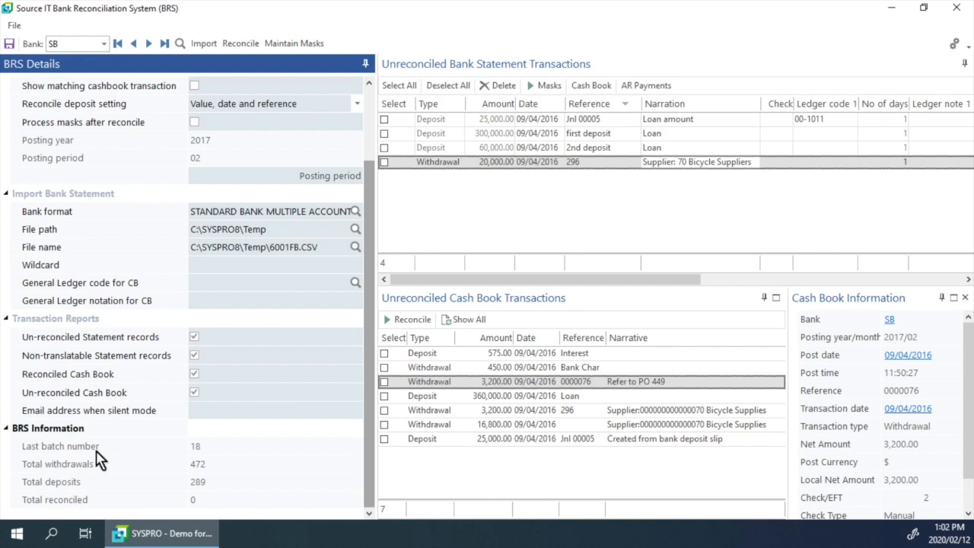
{"action": "left_click", "coordinate": [95, 449]}
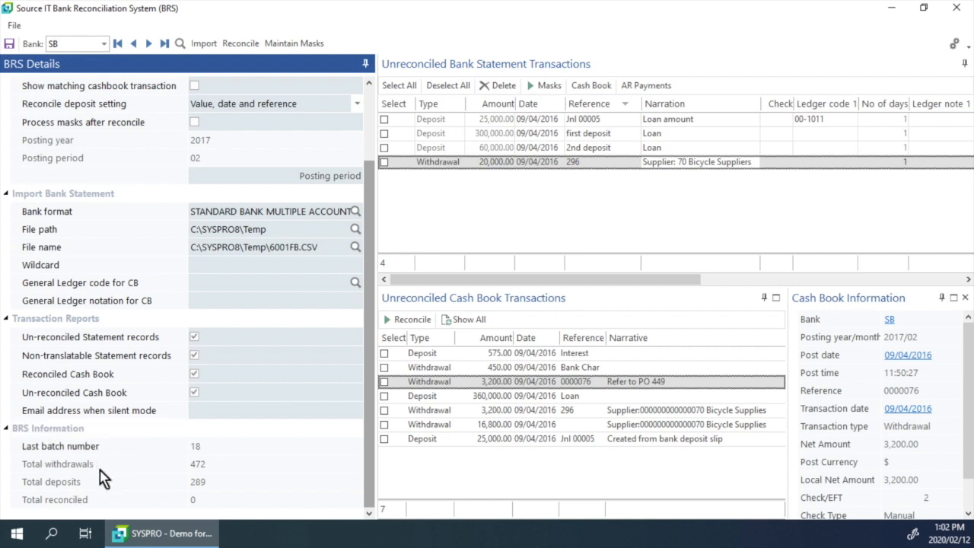
{"action": "left_click", "coordinate": [115, 465]}
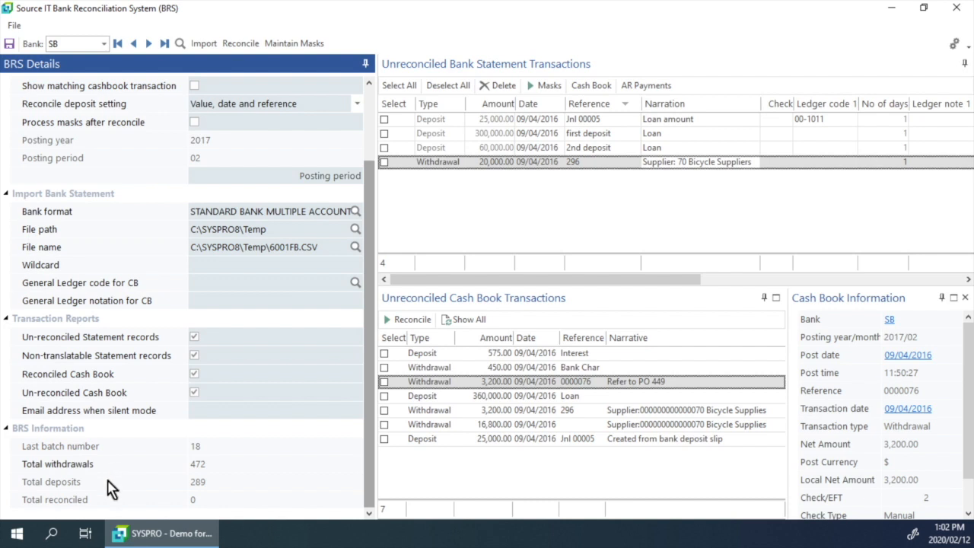
{"action": "left_click", "coordinate": [107, 482]}
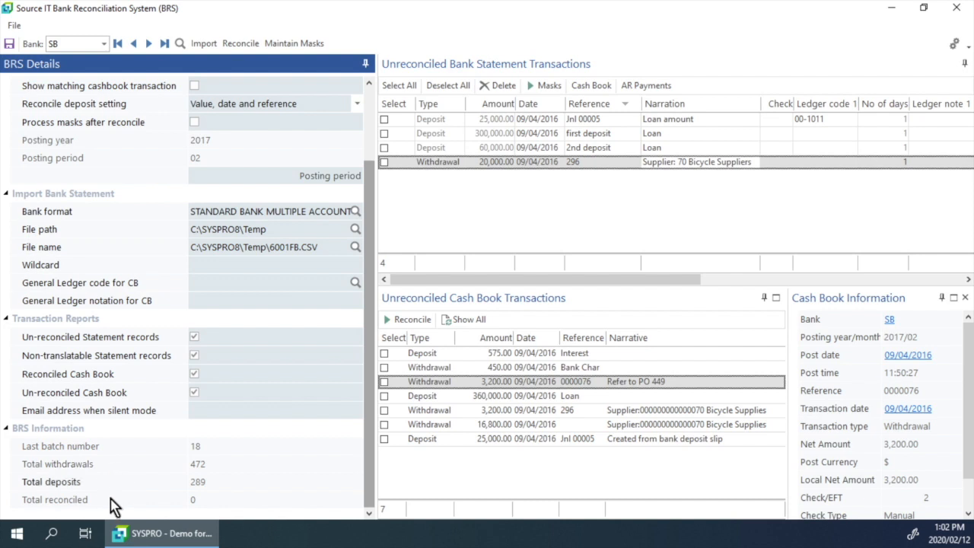
{"action": "left_click", "coordinate": [112, 502]}
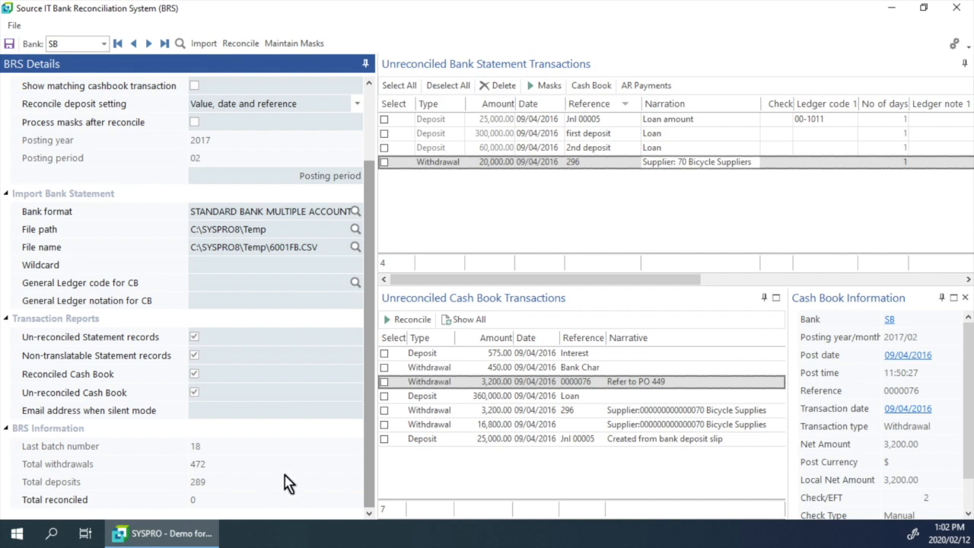
{"action": "left_click_drag", "start_coordinate": [369, 490], "coordinate": [364, 409]}
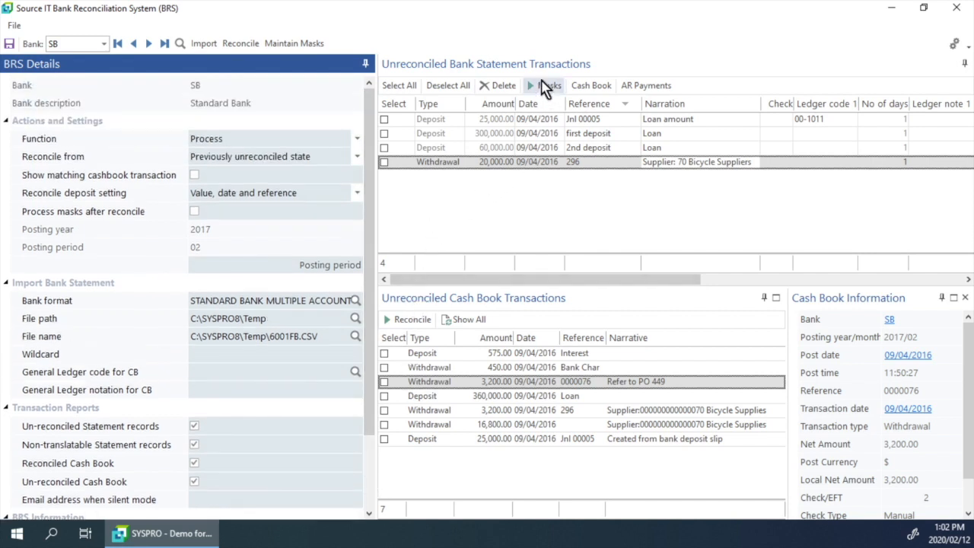
Step: Switch the Function to Validate and back to Process to compare the actions available for the statement transactions
{"action": "left_click", "coordinate": [522, 67]}
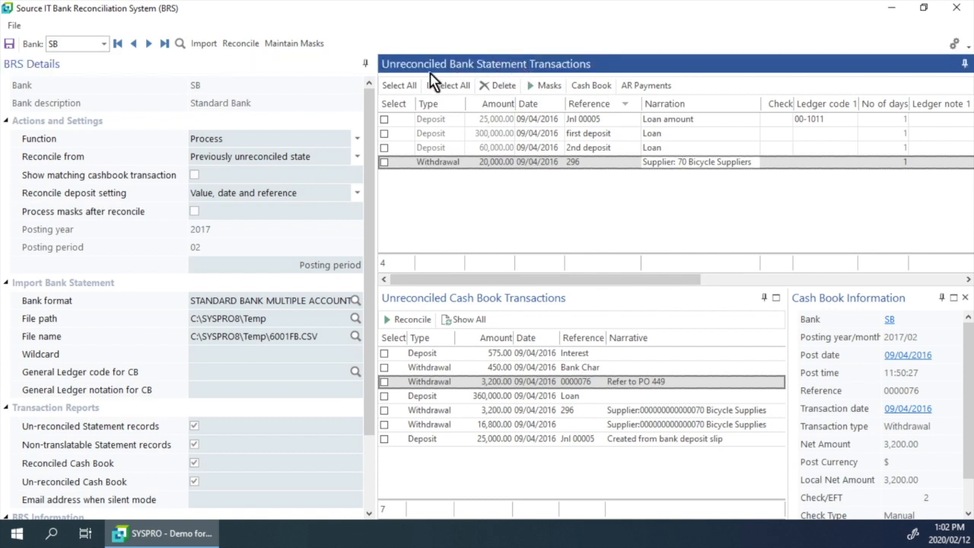
{"action": "left_click", "coordinate": [358, 141]}
{"action": "left_click", "coordinate": [218, 170]}
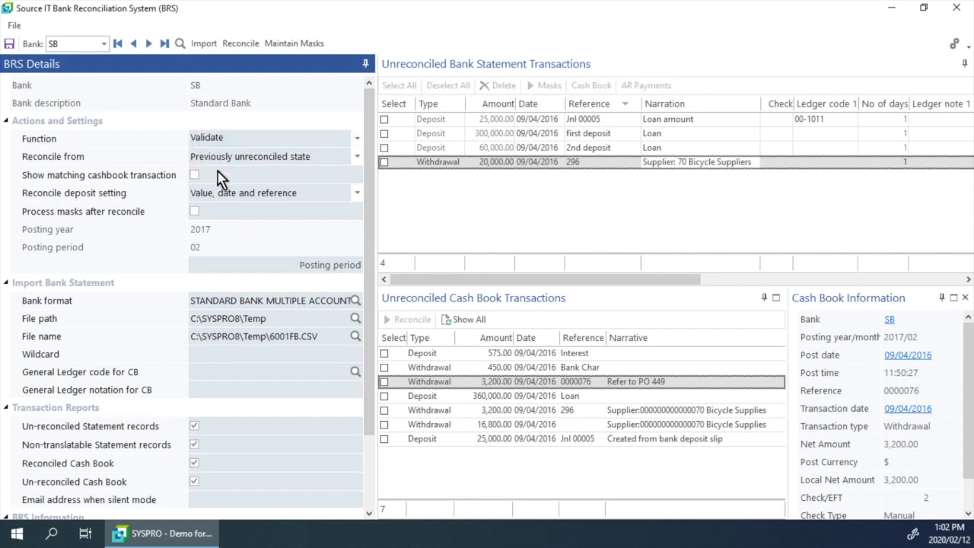
{"action": "left_click", "coordinate": [355, 142]}
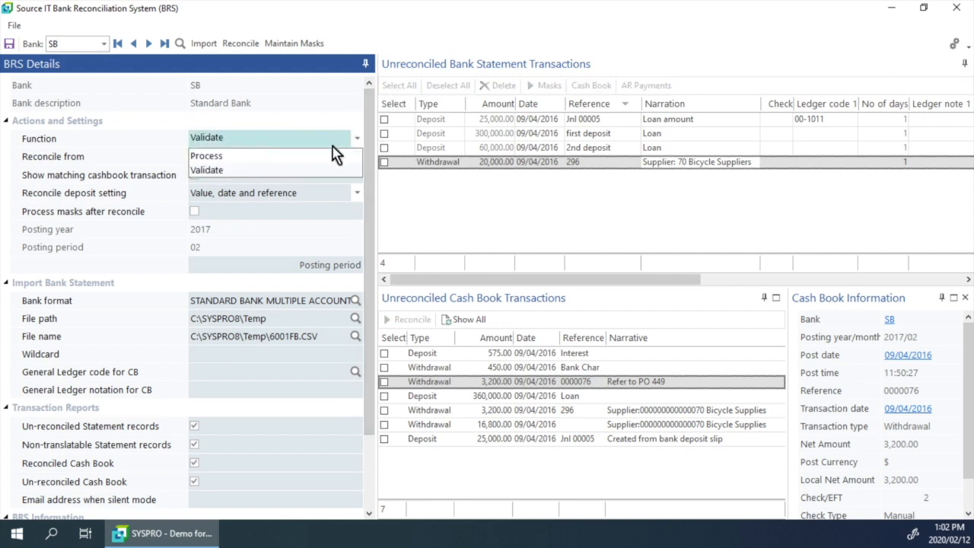
{"action": "left_click", "coordinate": [231, 156]}
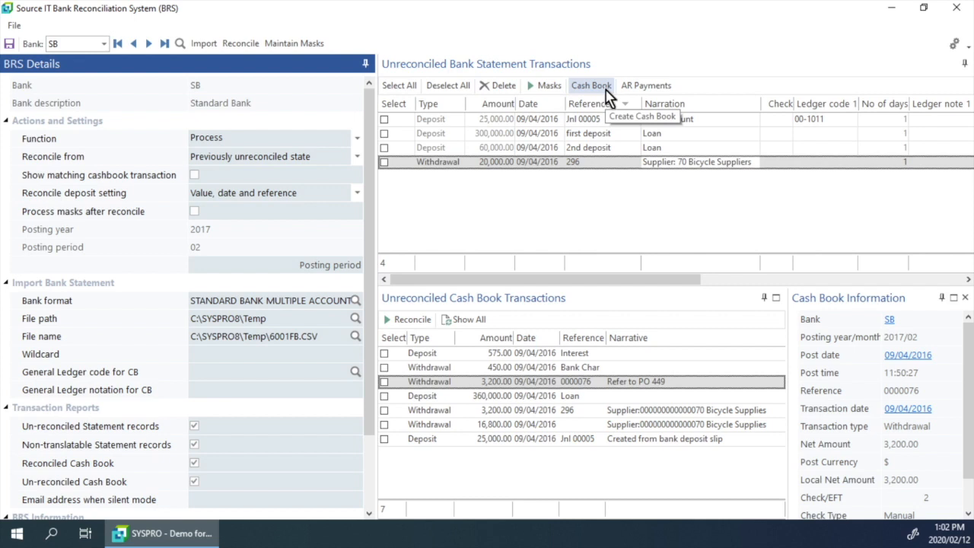
Step: View the A/R payment creation for the 25,000.00 loan deposit, close it without creating a payment and deselect the deposit
{"action": "left_click", "coordinate": [665, 89]}
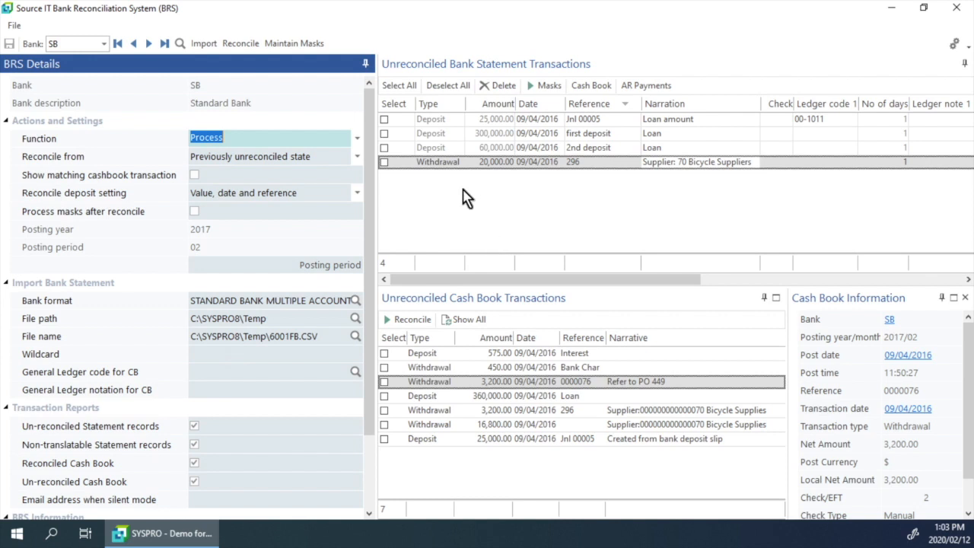
{"action": "left_click", "coordinate": [384, 119]}
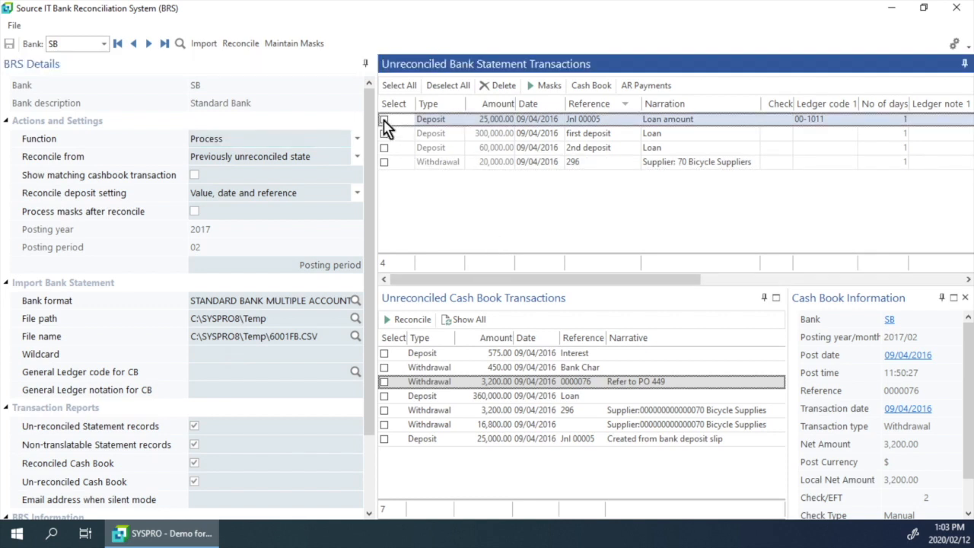
{"action": "left_click", "coordinate": [647, 85]}
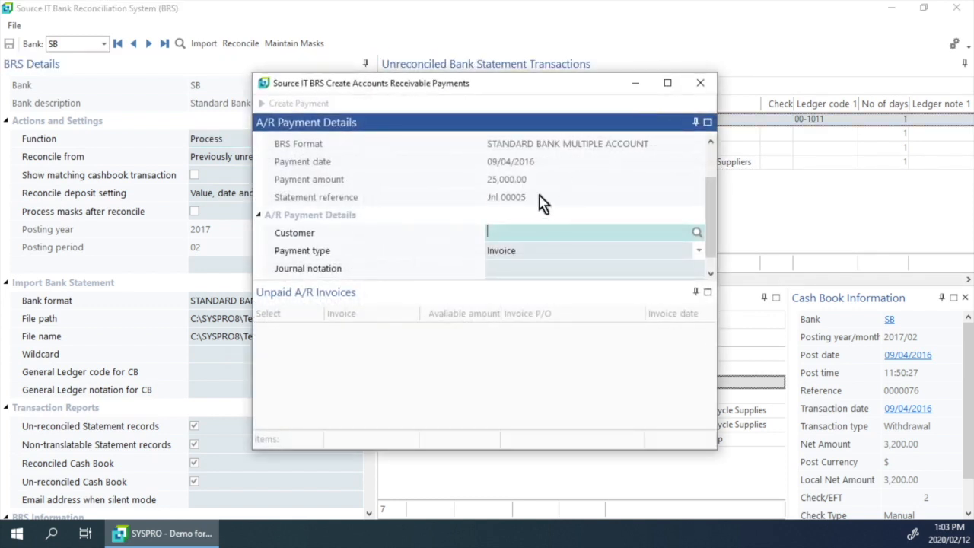
{"action": "left_click", "coordinate": [701, 83]}
{"action": "left_click", "coordinate": [385, 120]}
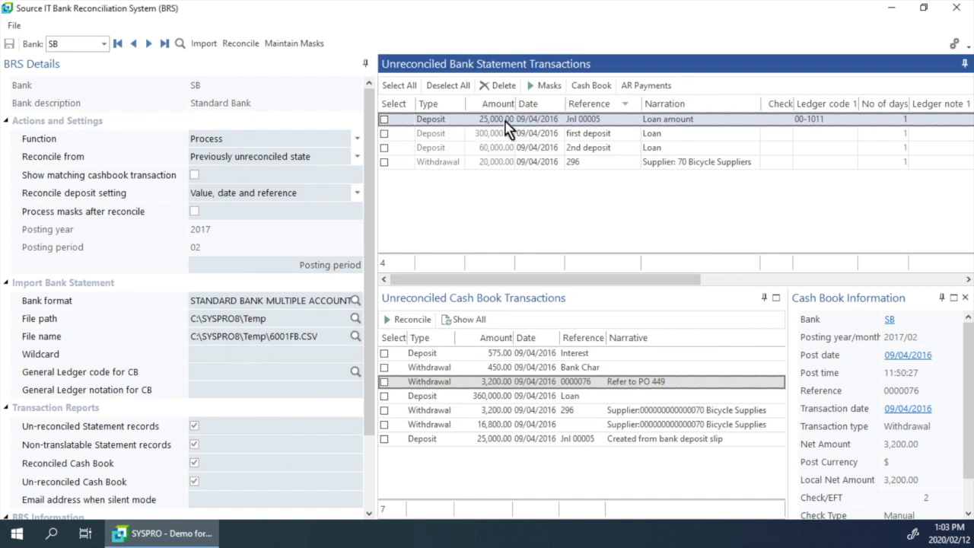
Step: Look through all columns of the unreconciled bank statement transactions and go to the unreconciled cash book transactions
{"action": "left_click", "coordinate": [545, 122]}
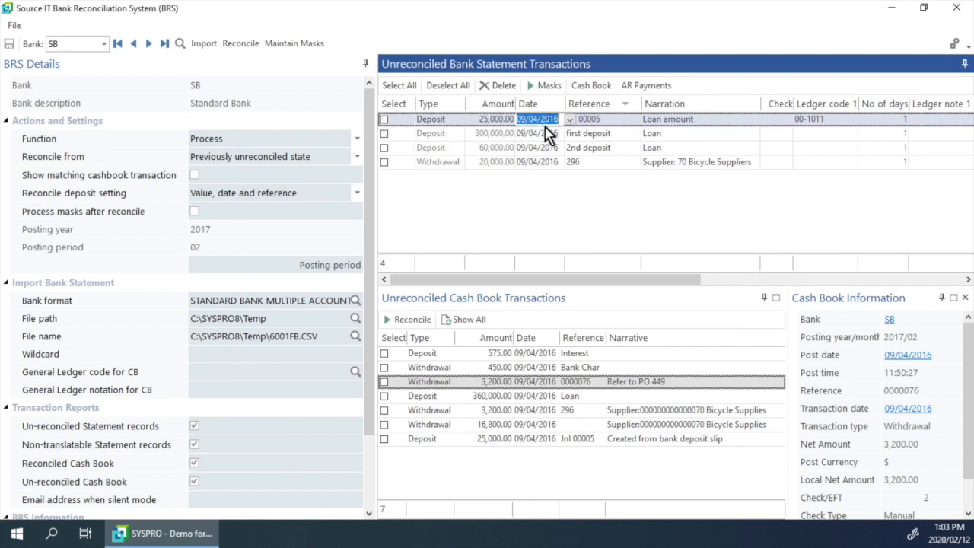
{"action": "left_click", "coordinate": [603, 121]}
{"action": "left_click", "coordinate": [605, 135]}
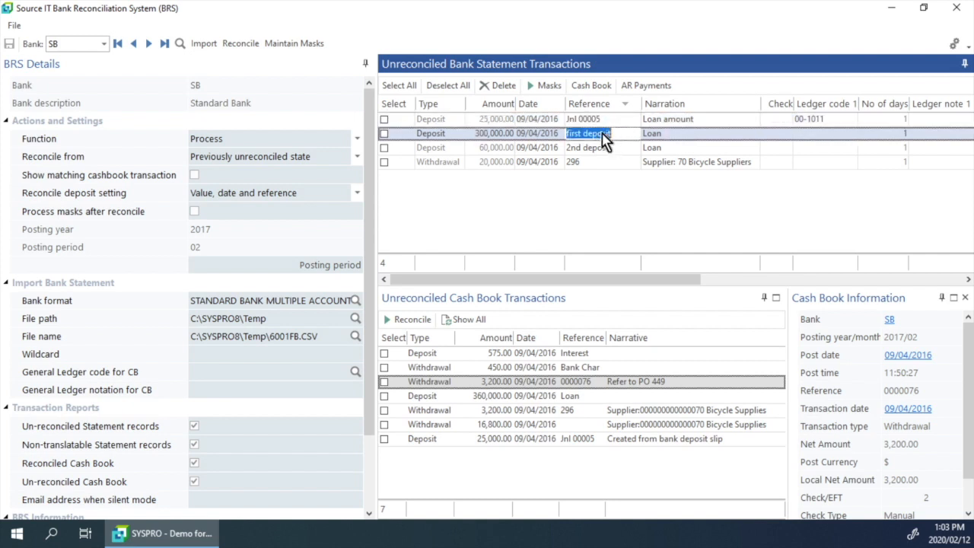
{"action": "left_click", "coordinate": [675, 149]}
{"action": "left_click_drag", "start_coordinate": [668, 280], "coordinate": [906, 273]}
{"action": "left_click_drag", "start_coordinate": [875, 274], "coordinate": [632, 303]}
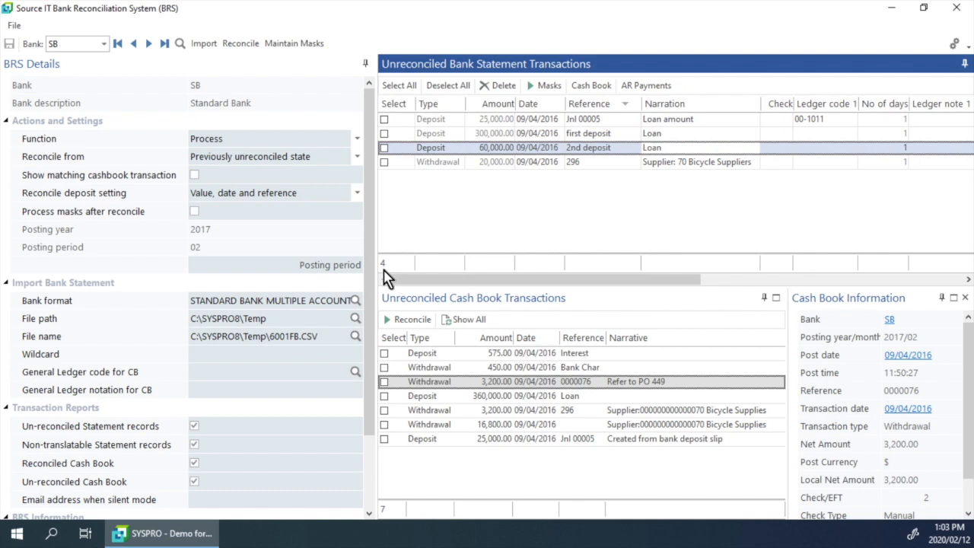
{"action": "left_click", "coordinate": [442, 298]}
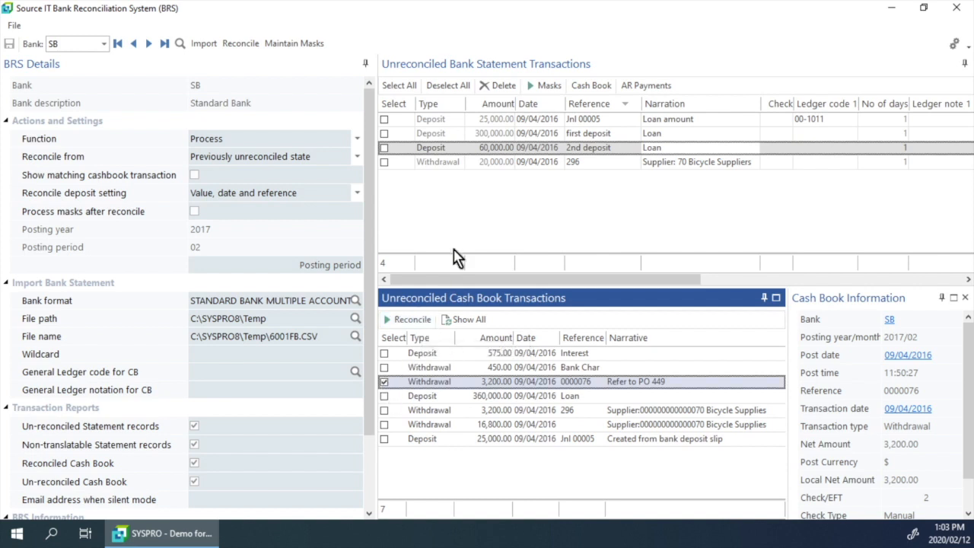
Step: Select the 20,000.00 statement withdrawal, then deselect it together with the 3,200.00 cash book withdrawal with reference 0000076
{"action": "left_click", "coordinate": [385, 161]}
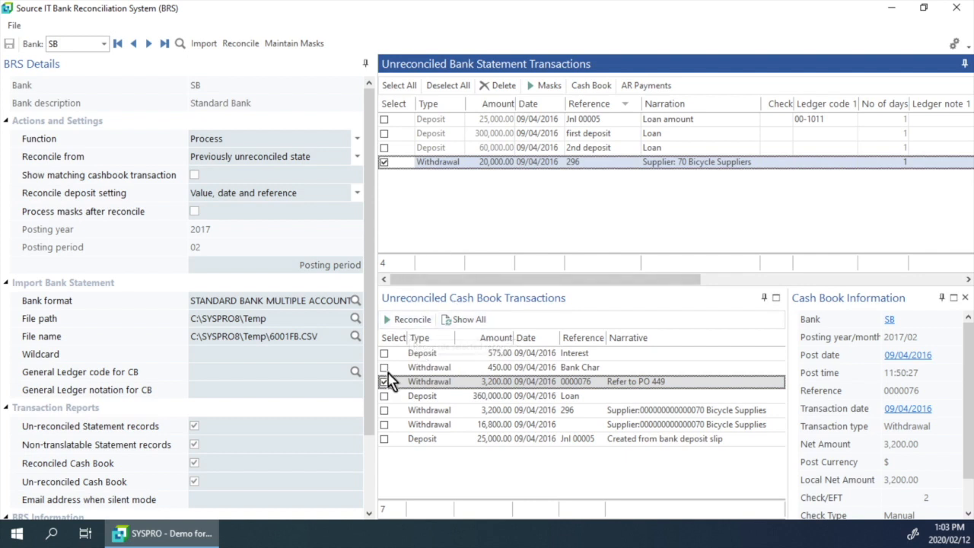
{"action": "left_click", "coordinate": [385, 382]}
{"action": "left_click", "coordinate": [384, 161]}
{"action": "left_click", "coordinate": [412, 320]}
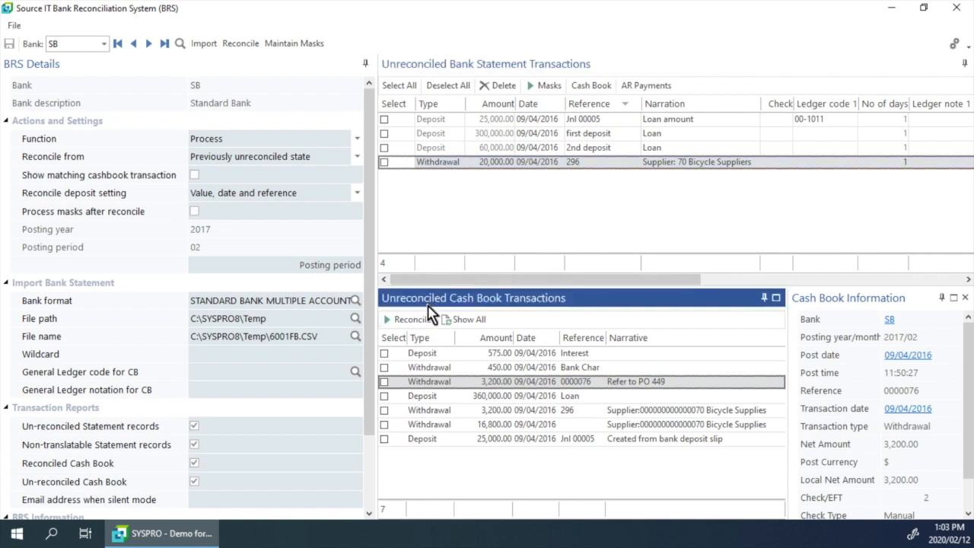
Step: Switch Show matching cashbook transaction on and off again, and show all unreconciled cash book records
{"action": "left_click", "coordinate": [196, 180]}
{"action": "left_click", "coordinate": [195, 175]}
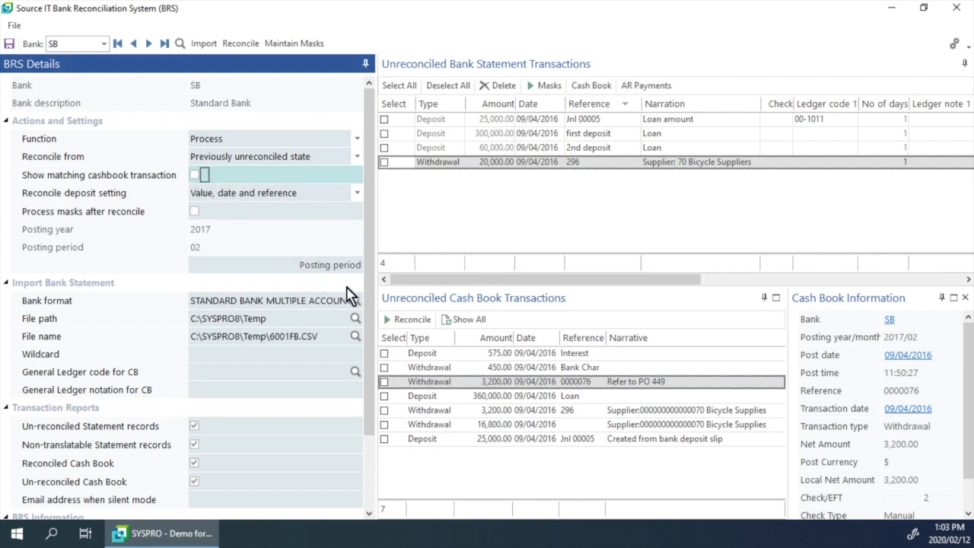
{"action": "left_click", "coordinate": [469, 320]}
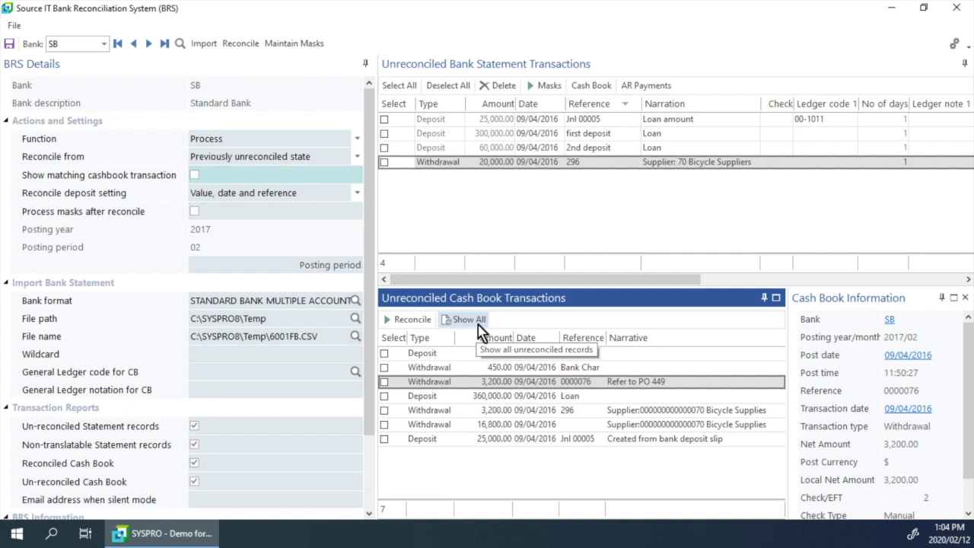
Step: Go through the unreconciled cash book transactions, from the bank charge and interest to the 25,000.00 deposit Jnl 00005, viewing each one's information
{"action": "left_click", "coordinate": [503, 368]}
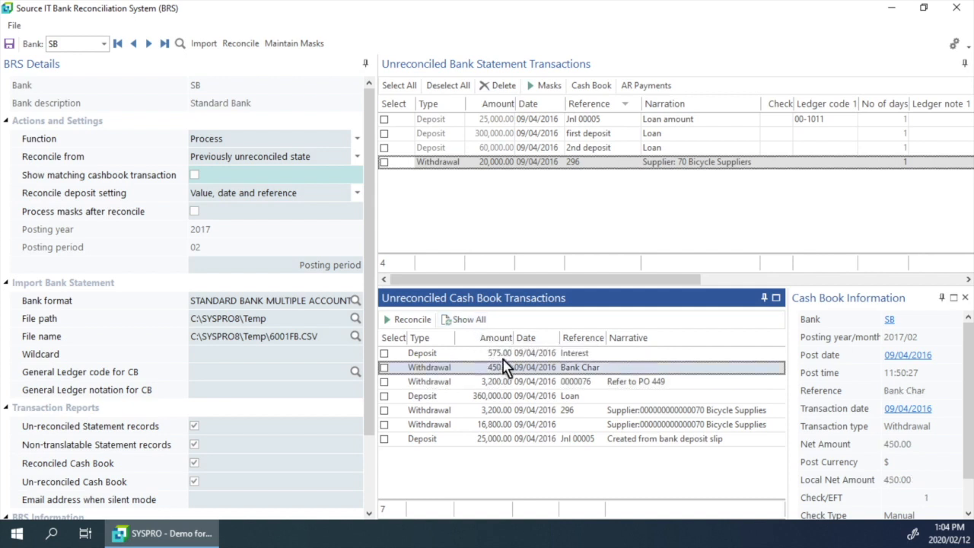
{"action": "left_click", "coordinate": [502, 354]}
{"action": "left_click", "coordinate": [496, 396]}
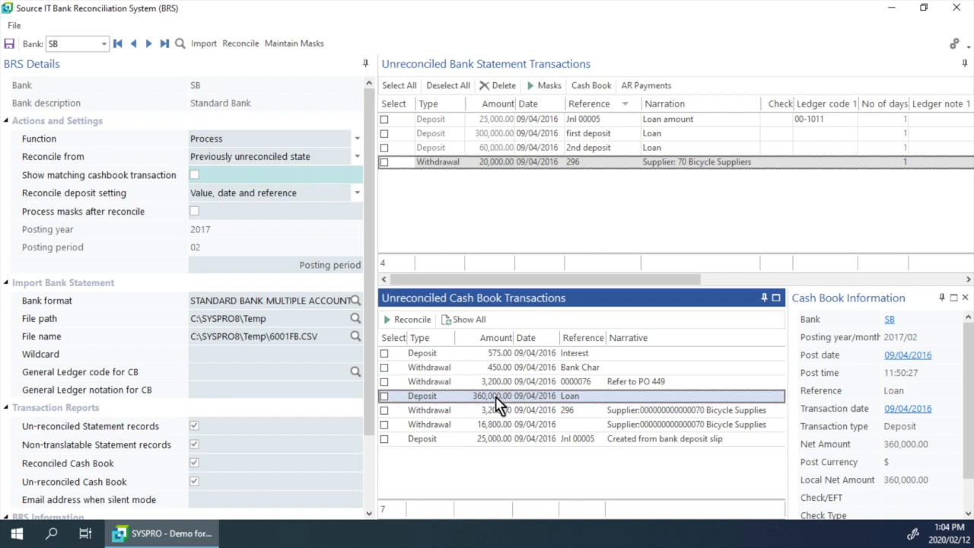
{"action": "left_click", "coordinate": [500, 411]}
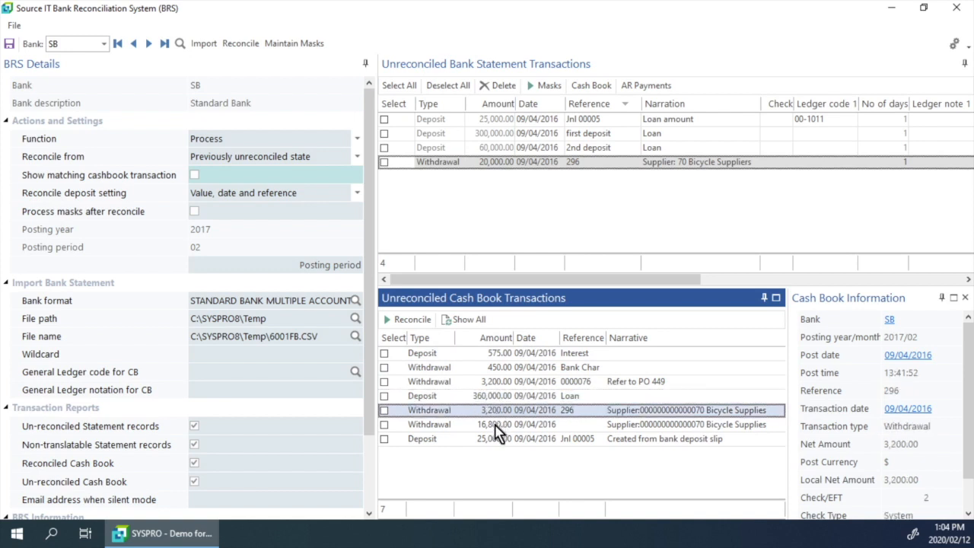
{"action": "left_click", "coordinate": [499, 425]}
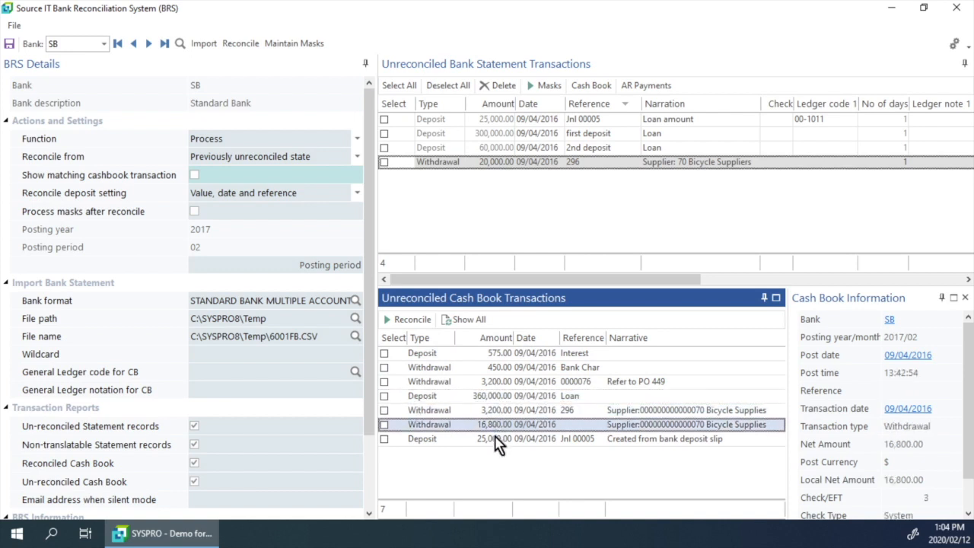
{"action": "left_click", "coordinate": [494, 439]}
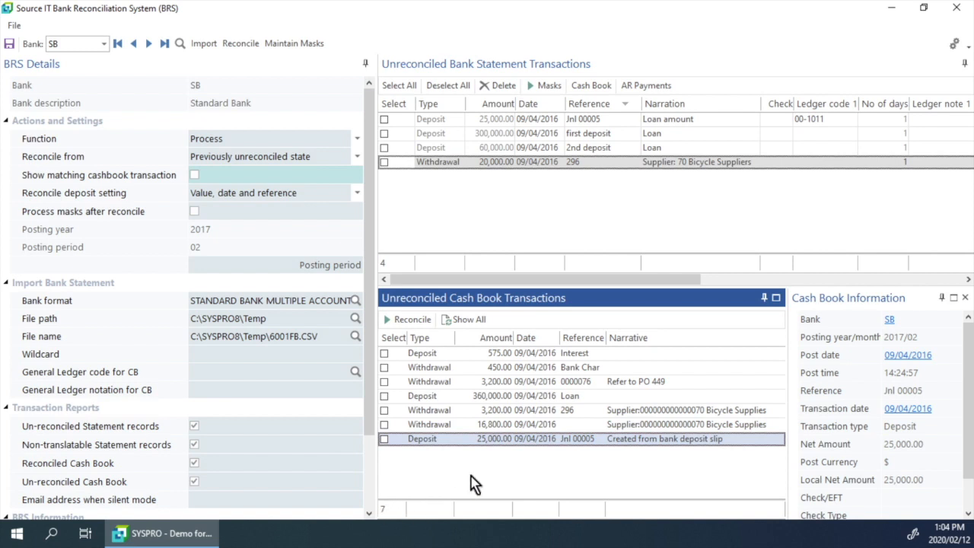
Step: Examine the Cash Book Information for the Interest deposit and the 3,200.00 Bicycle Supplies withdrawal with reference 296
{"action": "left_click", "coordinate": [842, 300]}
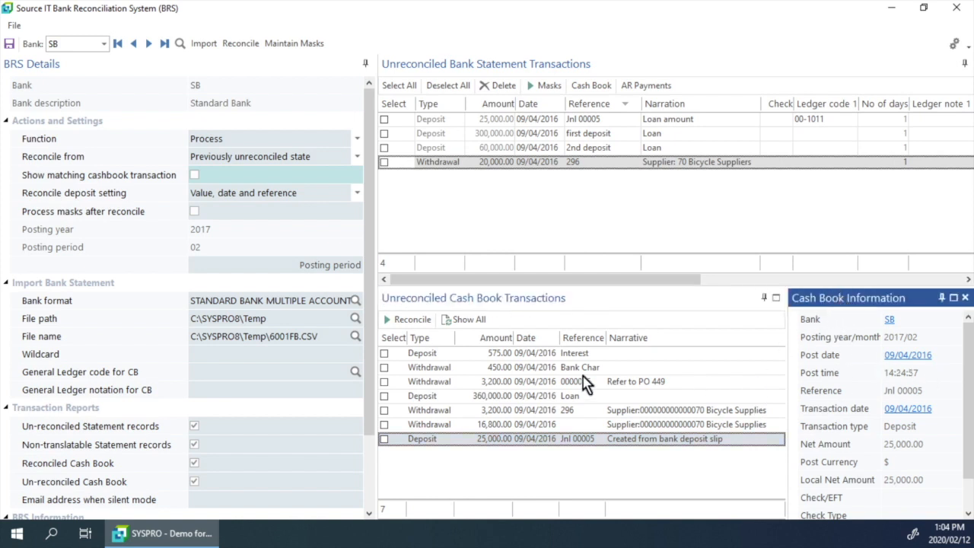
{"action": "left_click", "coordinate": [531, 356]}
{"action": "mouse_move", "coordinate": [970, 404]}
{"action": "left_mouse_down"}
{"action": "mouse_move", "coordinate": [971, 461]}
{"action": "mouse_move", "coordinate": [968, 410]}
{"action": "left_mouse_up"}
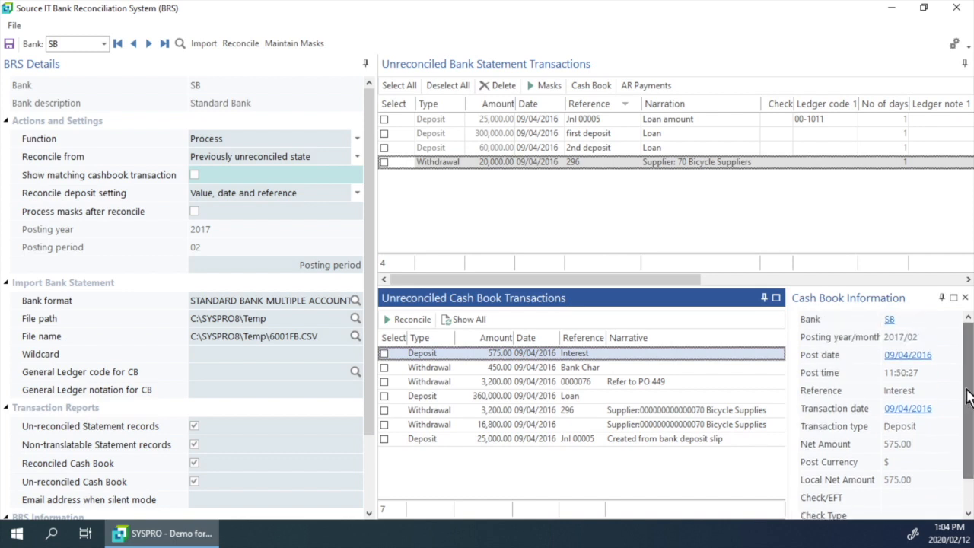
{"action": "left_click", "coordinate": [687, 415]}
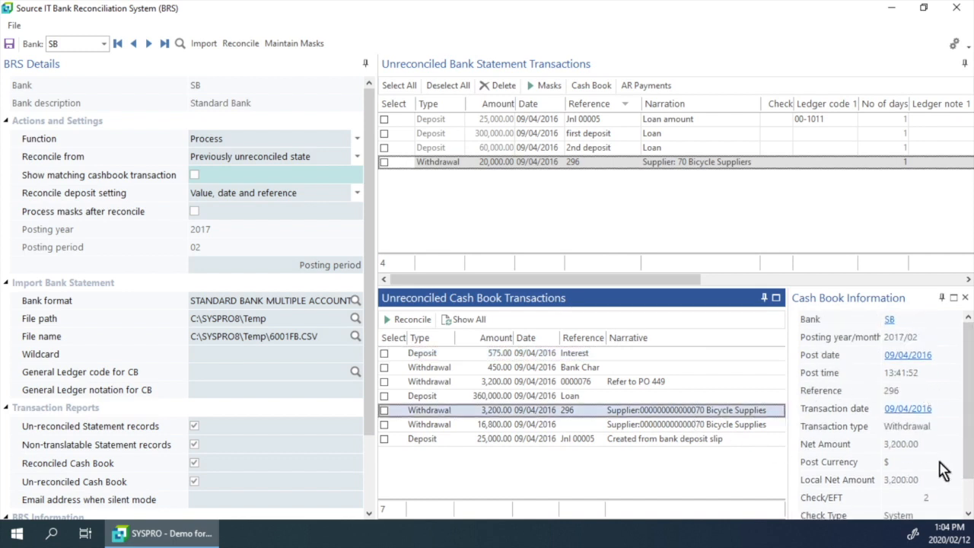
{"action": "mouse_move", "coordinate": [965, 461]}
{"action": "left_mouse_down"}
{"action": "mouse_move", "coordinate": [968, 486]}
{"action": "mouse_move", "coordinate": [970, 450]}
{"action": "left_mouse_up"}
{"action": "left_click", "coordinate": [866, 301]}
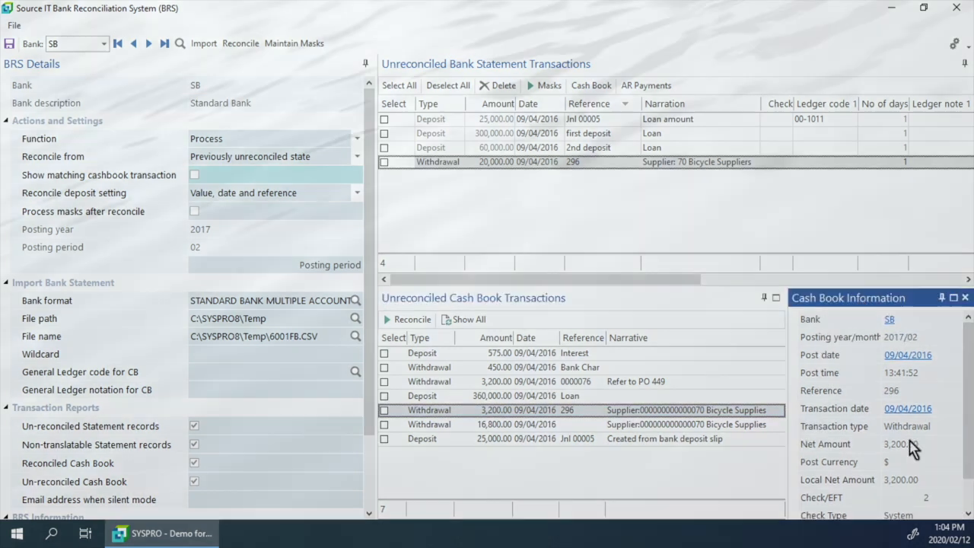